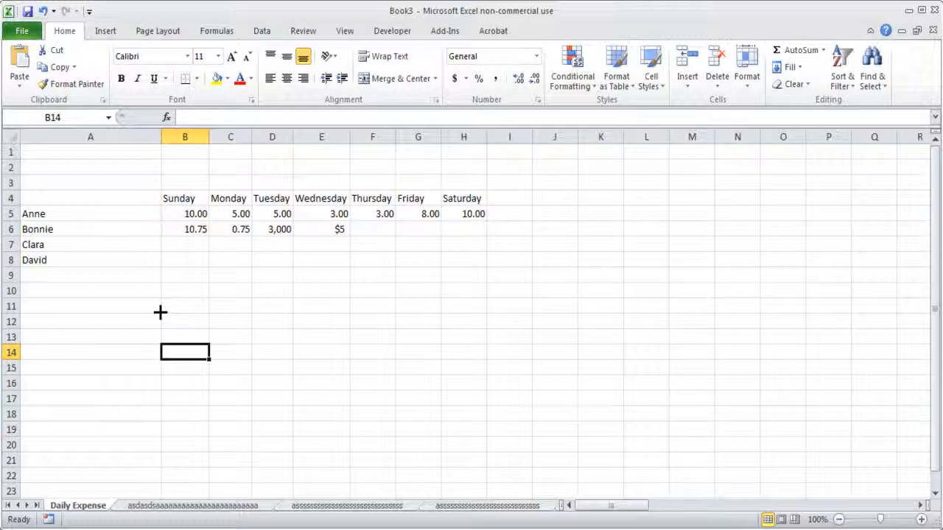
Step: Widen column B slightly and apply the Short Date number format to cell B3
click(196, 292)
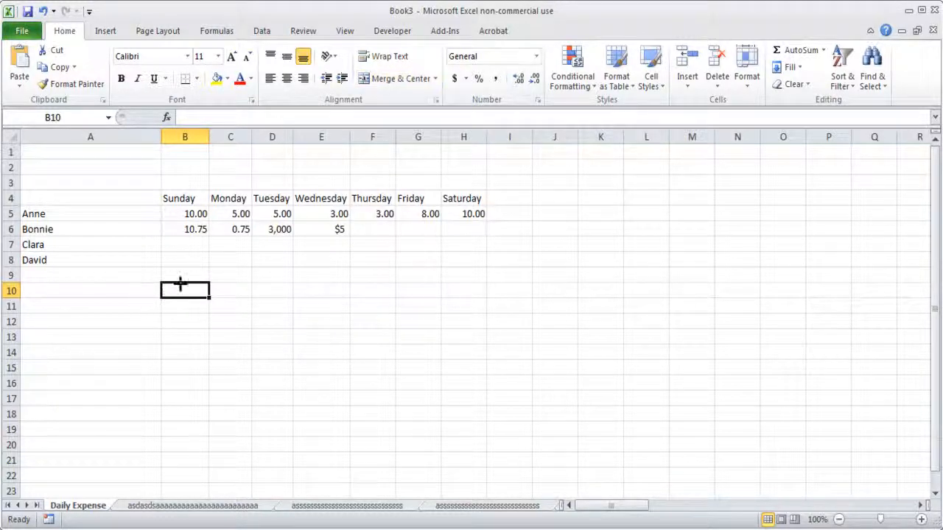
click(185, 183)
drag(210, 137, 224, 137)
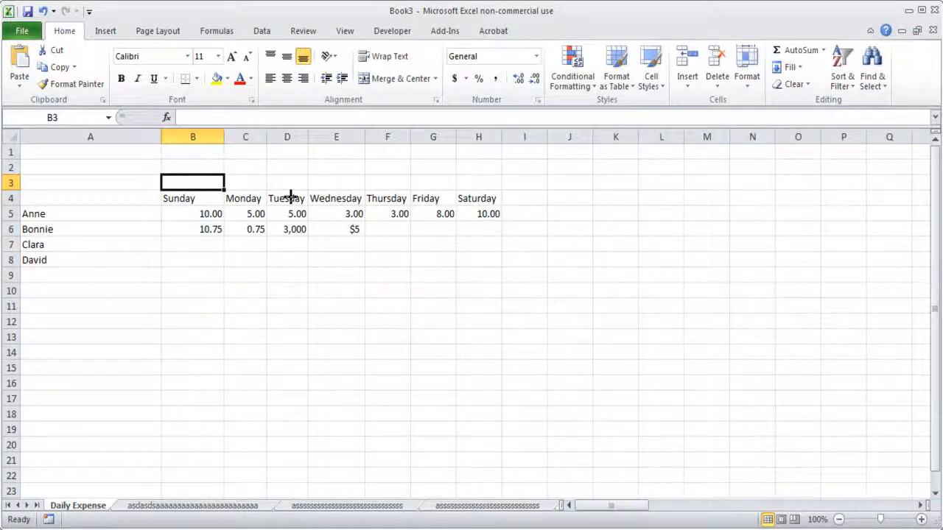
text(1/)
key(Escape)
click(535, 56)
click(505, 213)
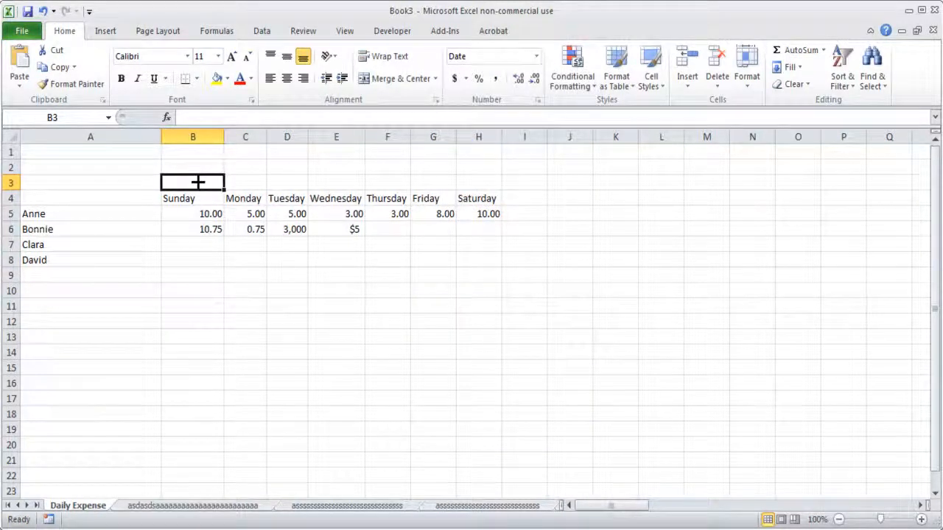
Step: Enter the date 8-Jul-2013 in cell B3 above the Sunday heading
text(8)
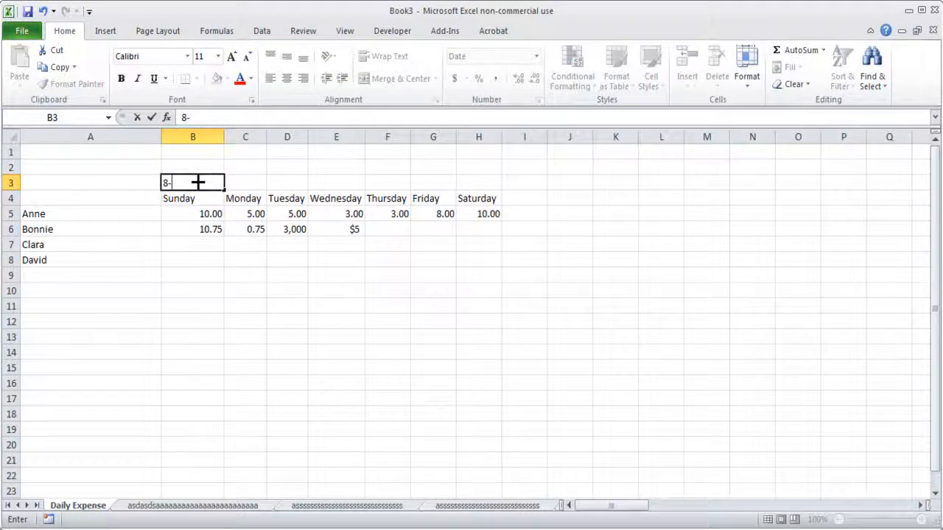
text(-Jul-2013)
key(Return)
click(198, 182)
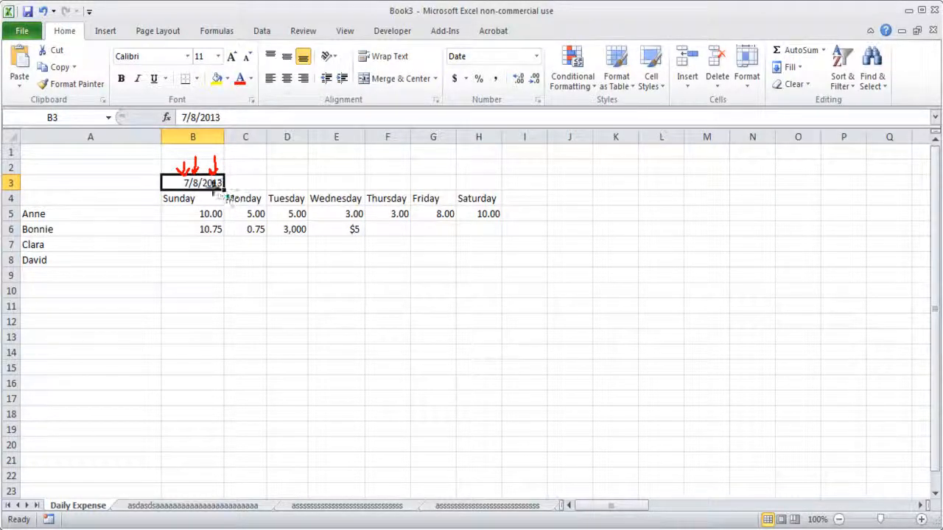
click(199, 213)
click(204, 184)
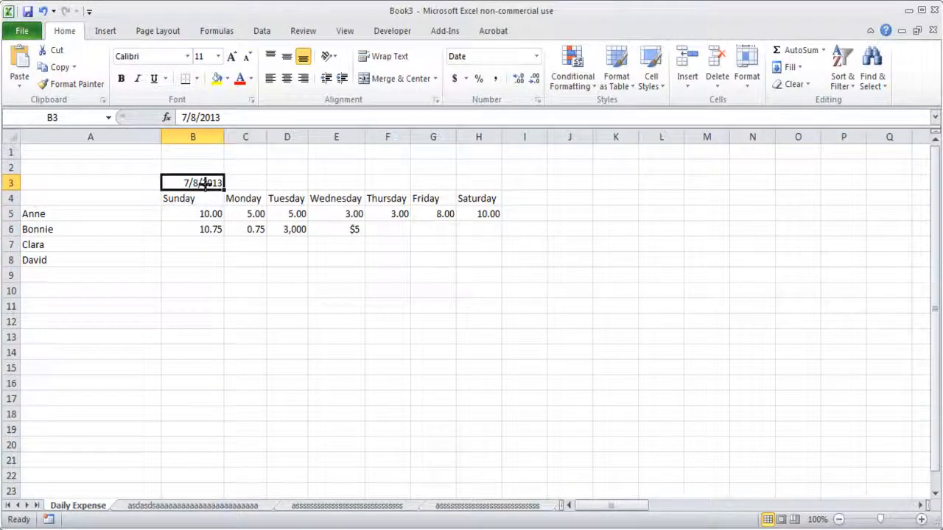
Step: Apply the Long Date format to cell B3 and auto-fit column B to show the full date
click(536, 56)
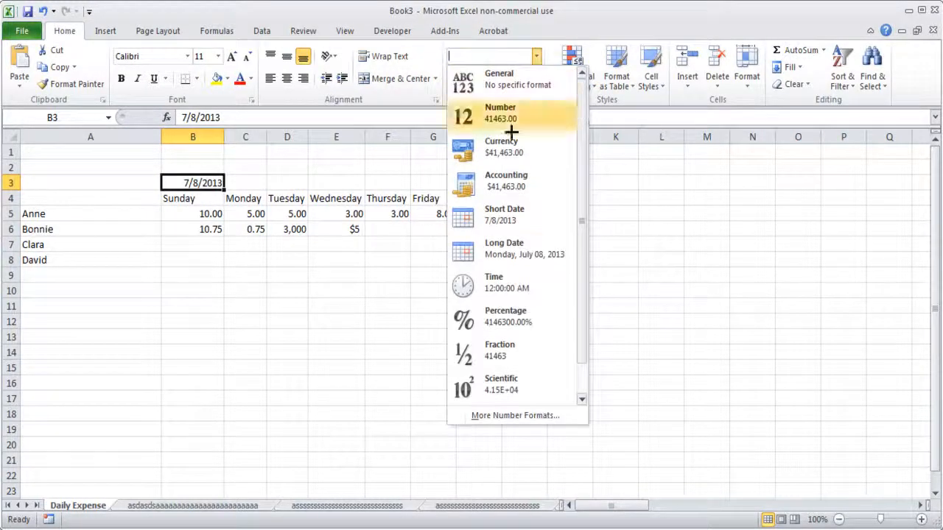
click(490, 252)
click(302, 322)
click(207, 182)
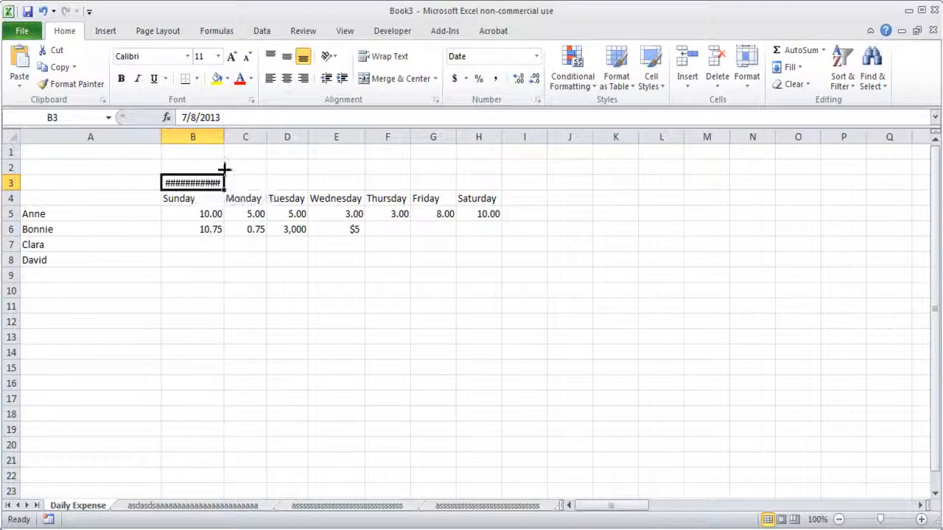
double_click(227, 137)
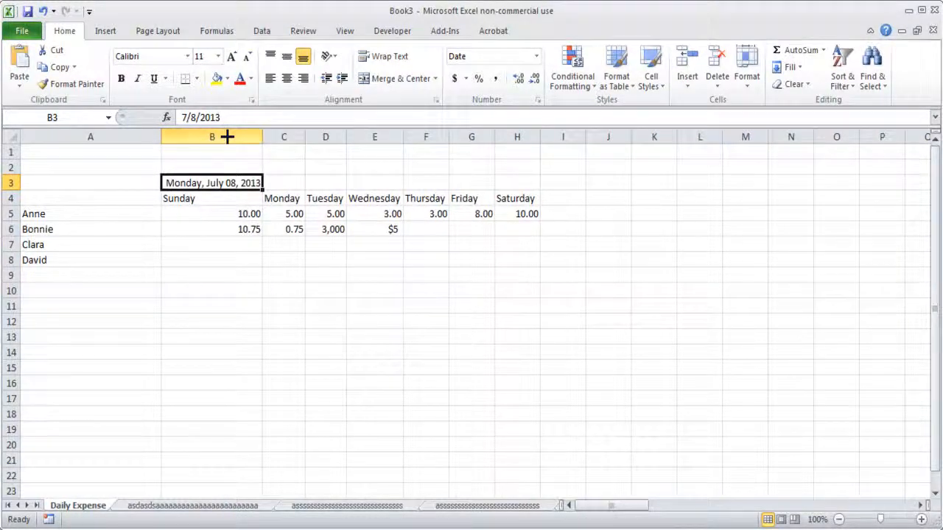
click(229, 213)
click(224, 182)
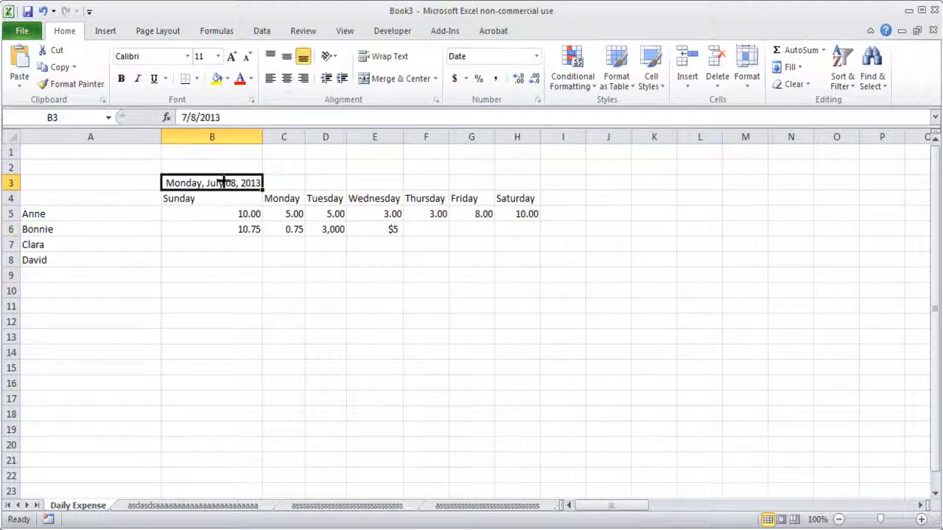
Step: Change the month in cell B3 to 9 so the date is 9/8/2013, and widen column C
click(194, 117)
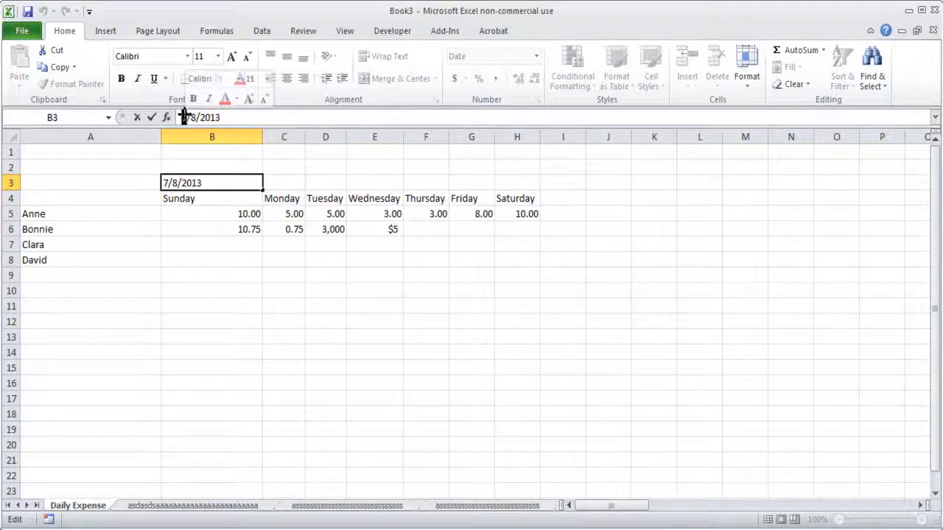
text(9)
key(Return)
click(270, 183)
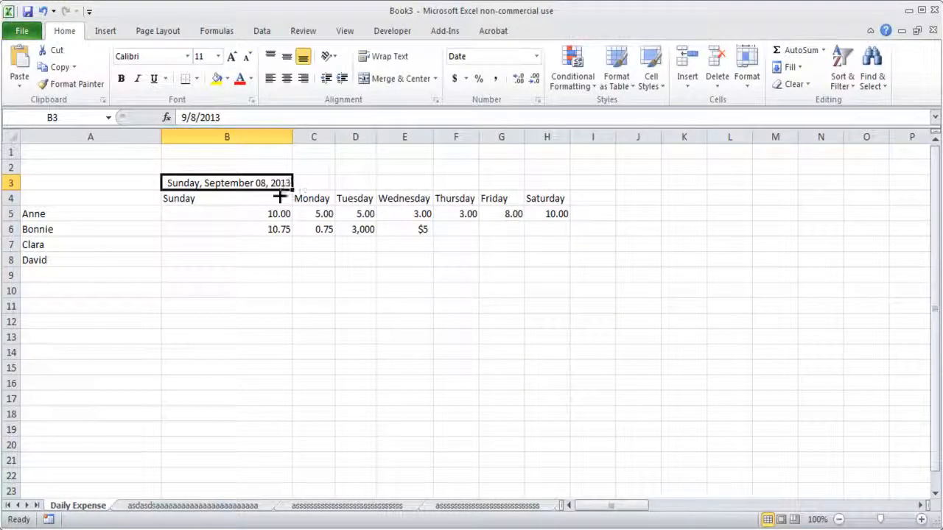
click(323, 181)
drag(336, 135, 368, 132)
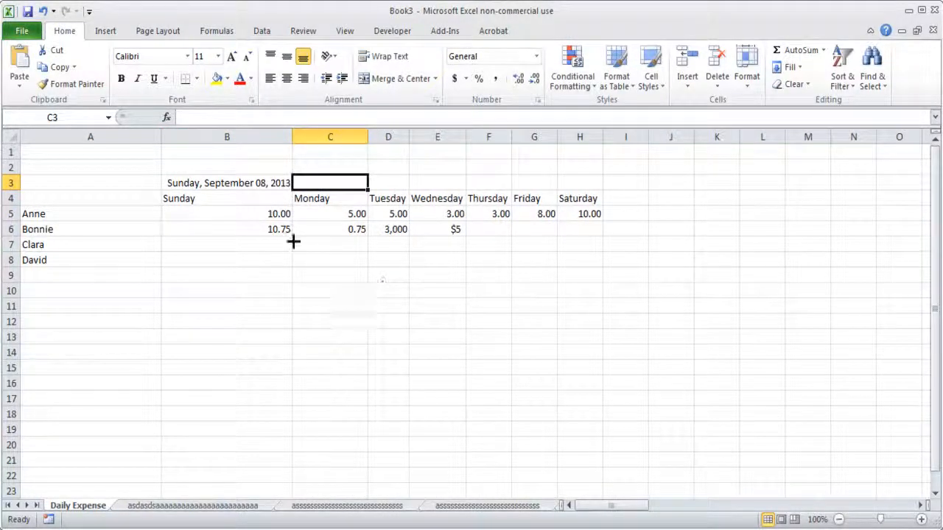
Step: Apply the Number format to the date in cell B3 to show its serial number
click(253, 181)
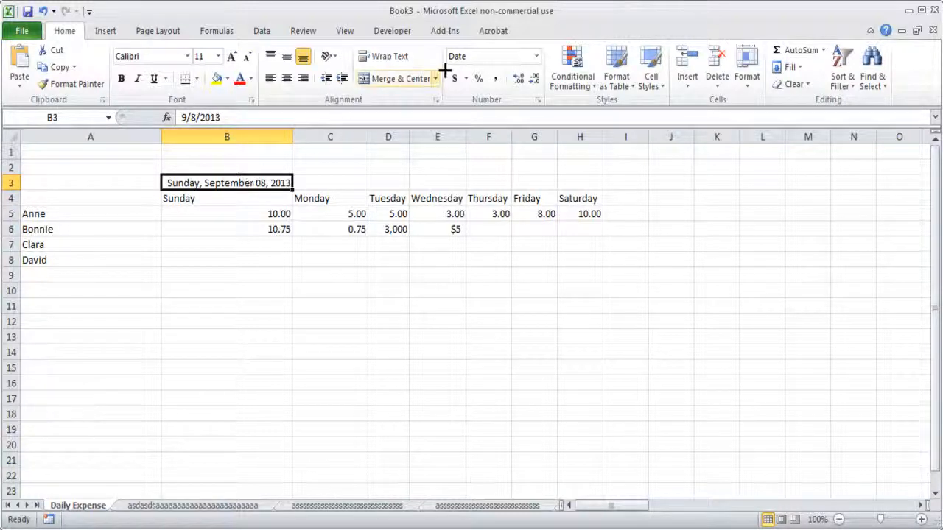
click(537, 56)
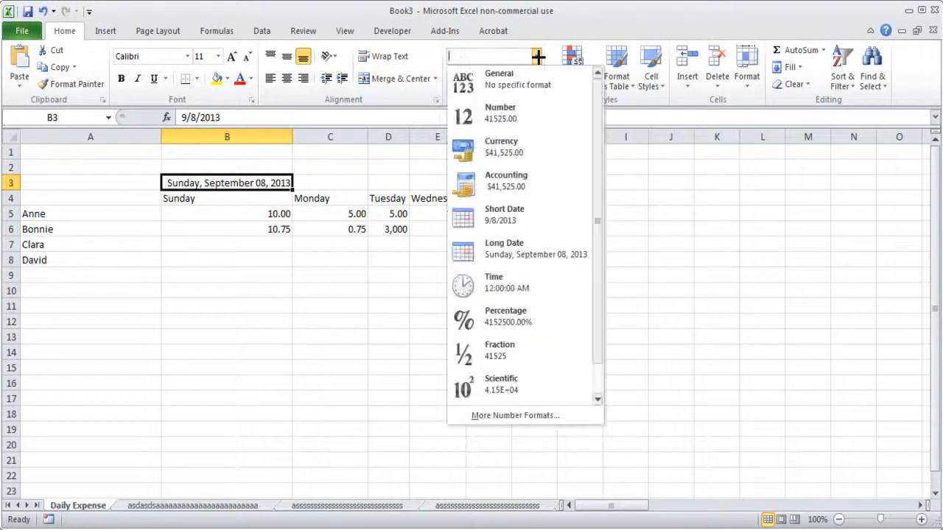
click(516, 112)
click(263, 272)
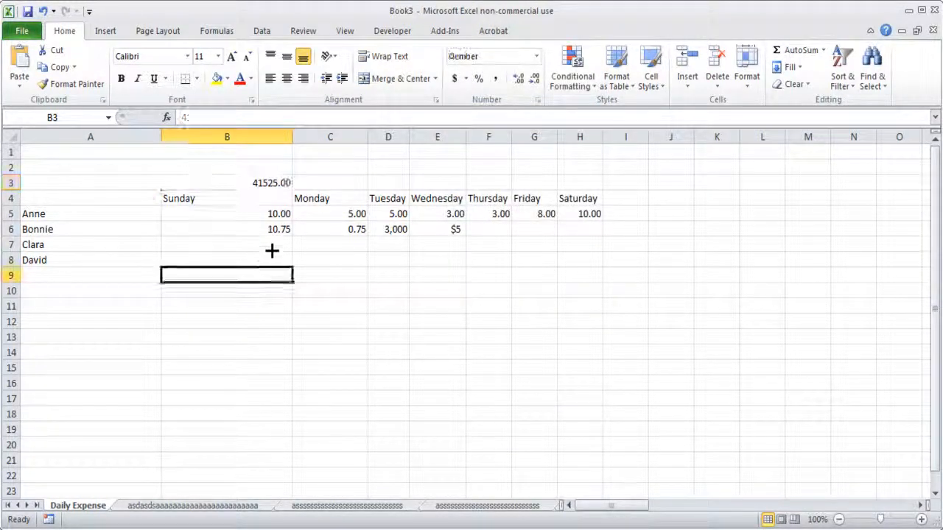
click(274, 184)
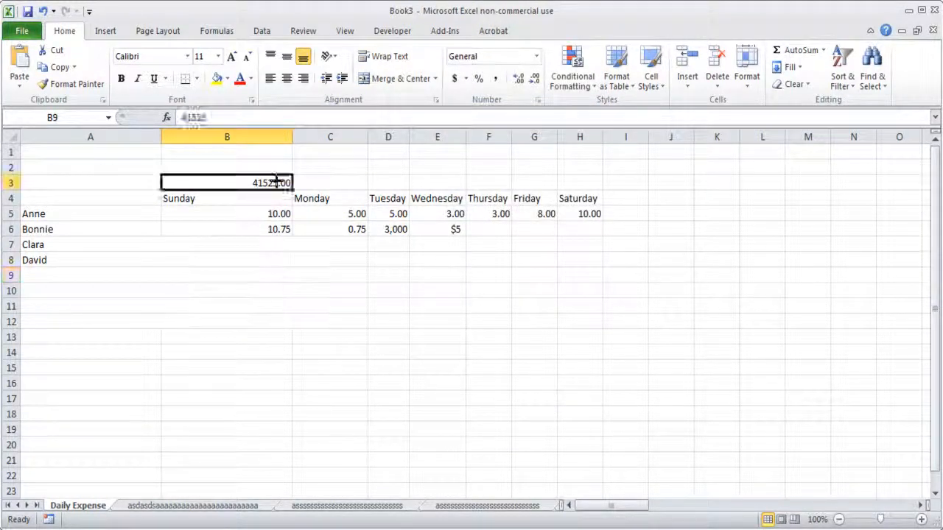
Step: Enter the serial number 41526 in cell C3 above the Monday heading
click(331, 194)
click(355, 171)
click(358, 181)
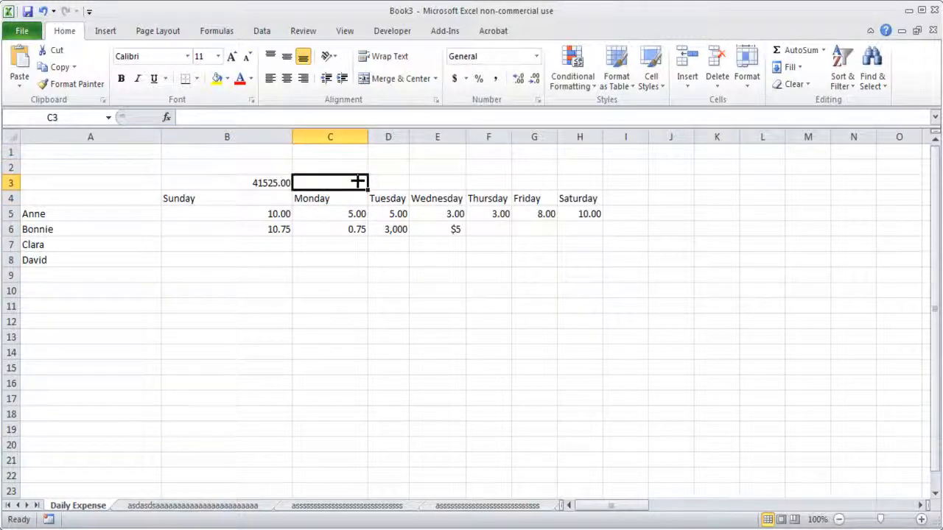
text(41)
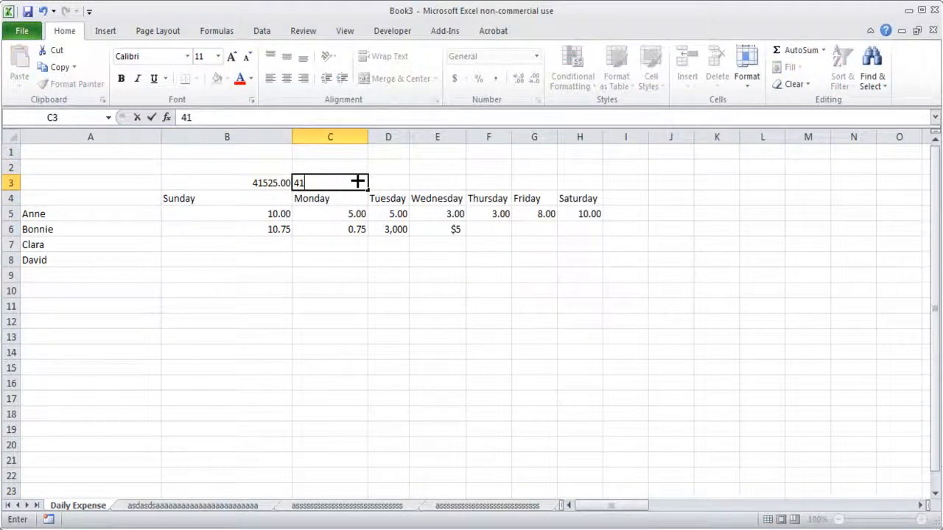
text(526)
key(Return)
click(358, 183)
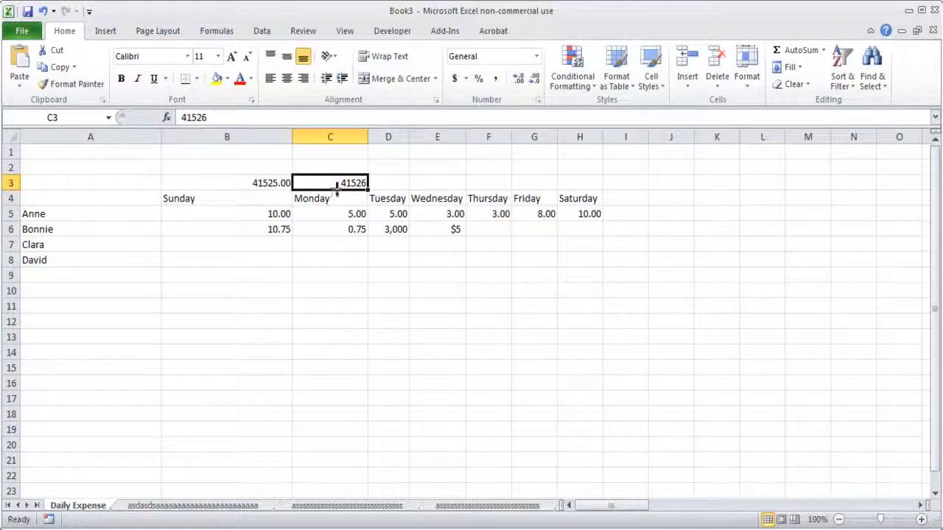
Step: Format cell C3 as Long Date and auto-fit column C to its content
click(536, 56)
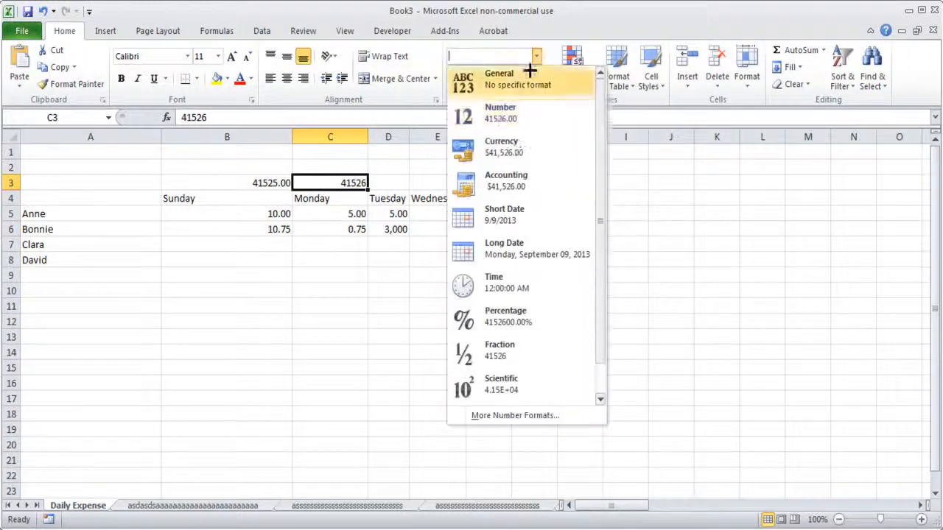
click(520, 254)
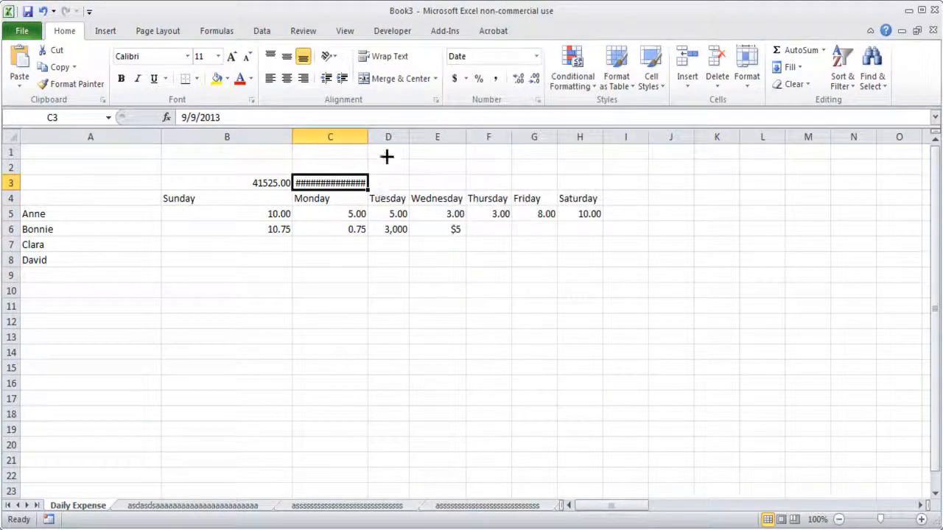
double_click(368, 136)
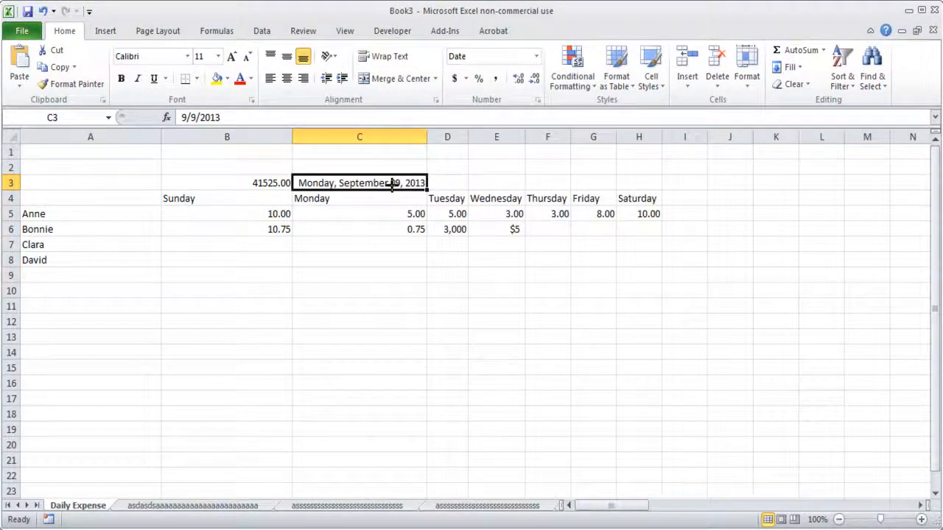
Step: Set the format of cell B3 back to Long Date
click(287, 183)
click(537, 57)
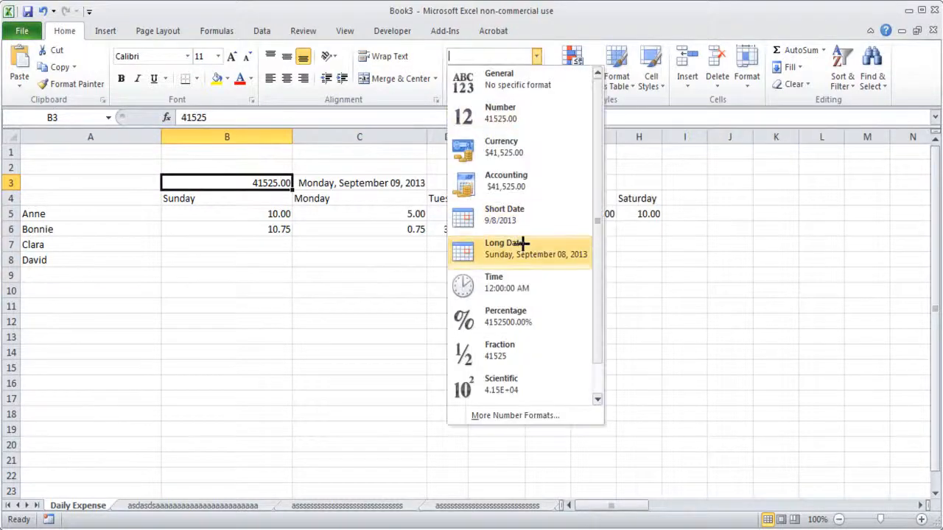
click(523, 244)
click(366, 182)
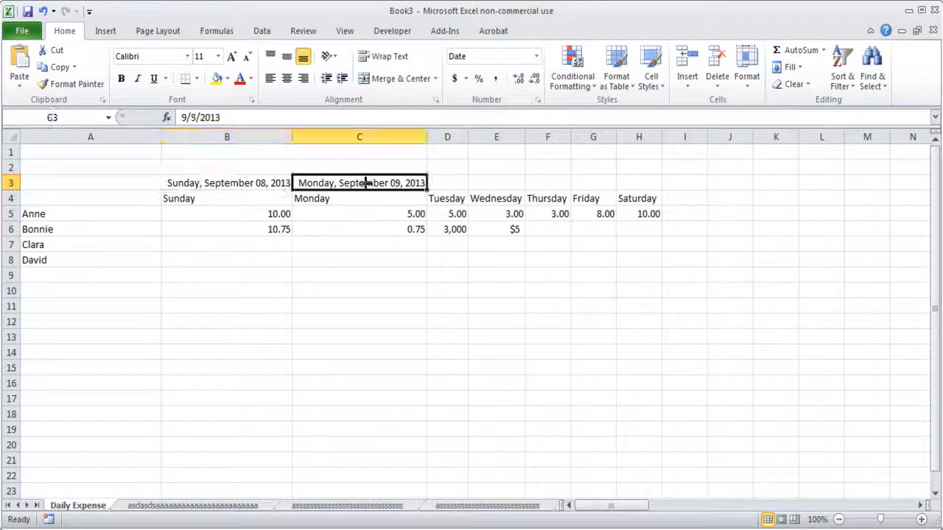
click(332, 272)
click(238, 184)
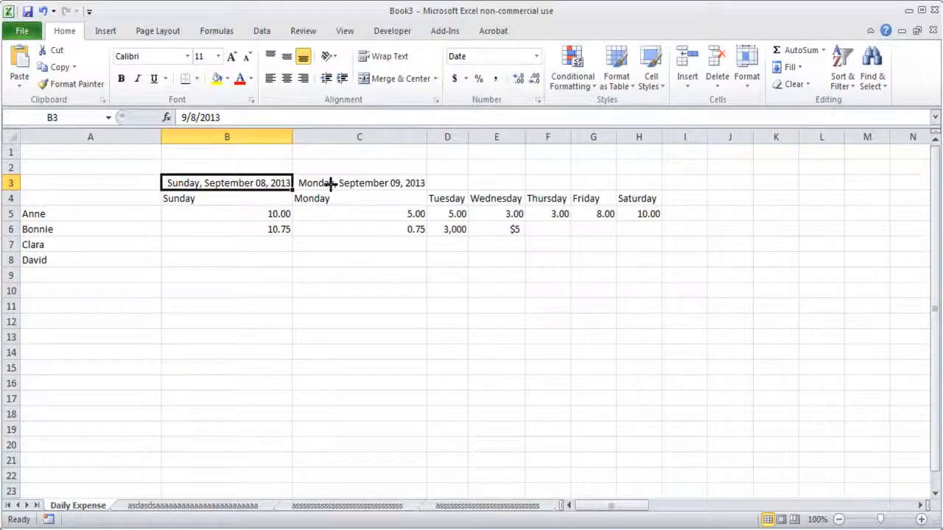
Step: Enter 1 in cell B10 and format the cell as Long Date
click(210, 295)
text(1)
click(336, 397)
click(268, 292)
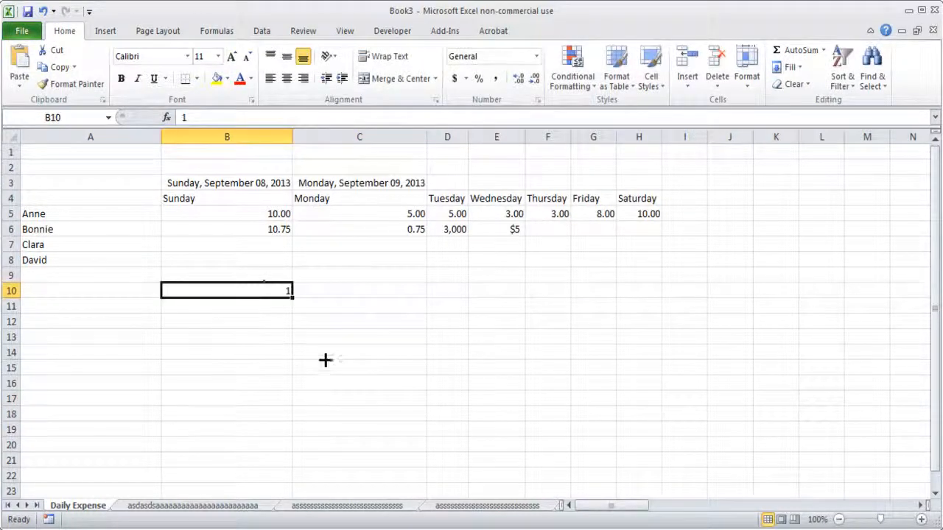
click(536, 56)
click(507, 254)
click(253, 395)
click(191, 291)
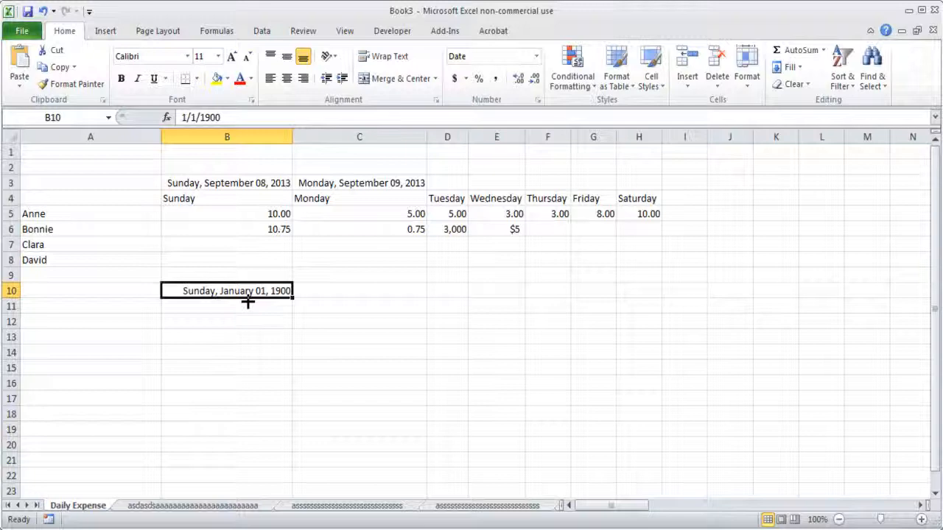
Step: Enter 1-Jan-1800 in cell B12
click(248, 366)
click(263, 320)
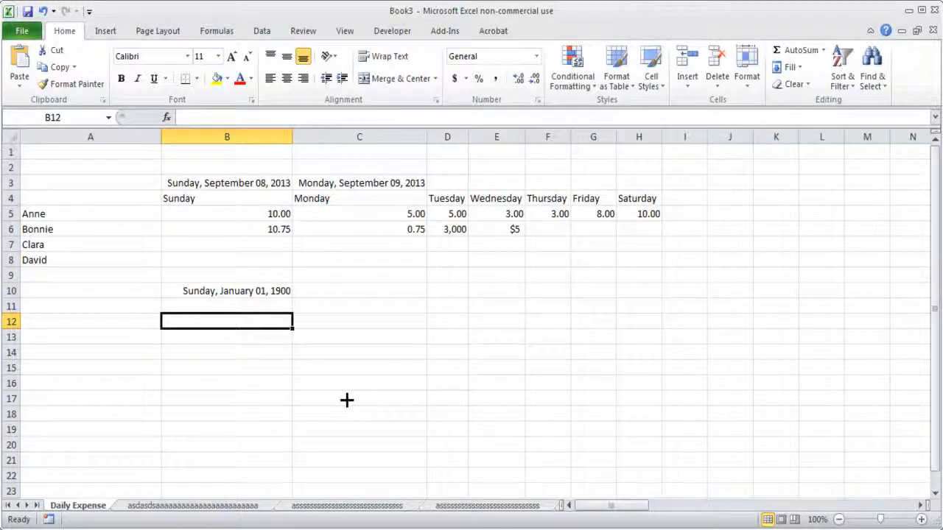
text(1-Jan-1800)
key(Return)
Step: Apply the Short Date format and finally the Long Date format to cell B12
click(203, 307)
click(211, 322)
click(537, 56)
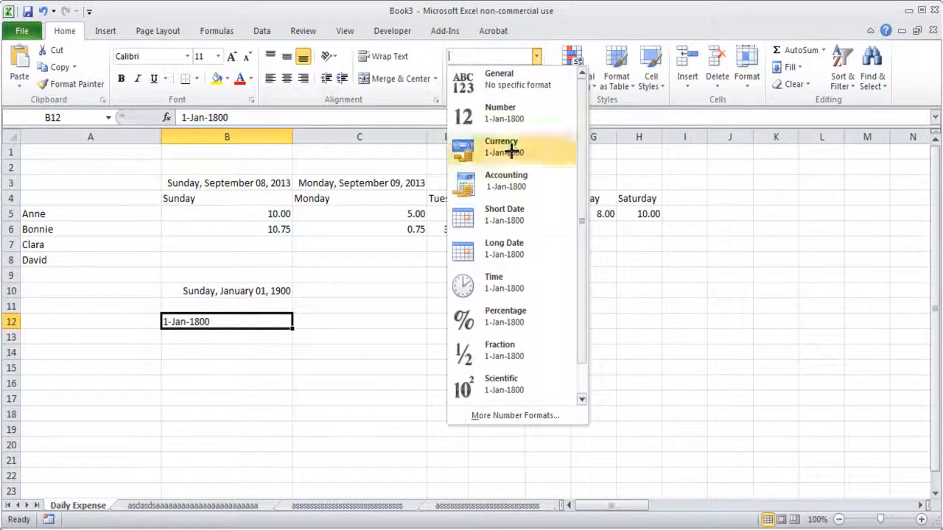
click(504, 214)
click(221, 349)
click(215, 322)
click(537, 56)
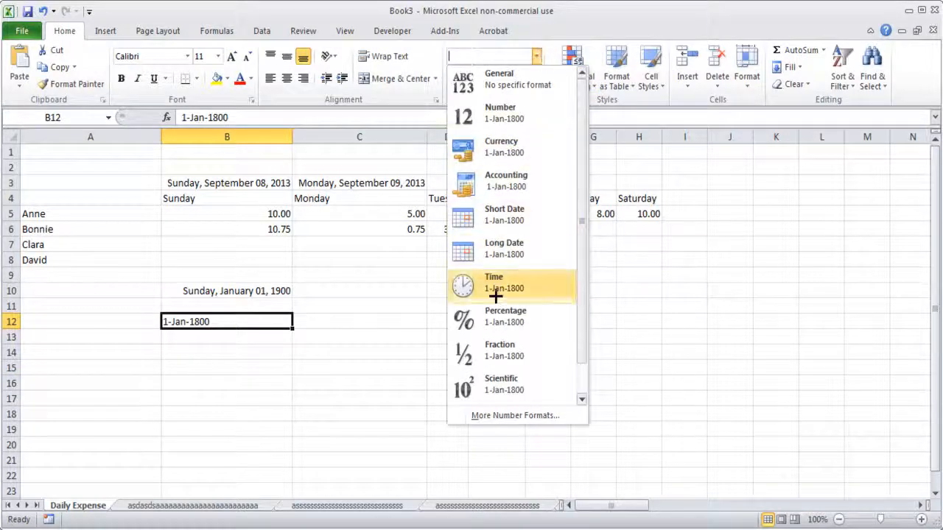
click(504, 249)
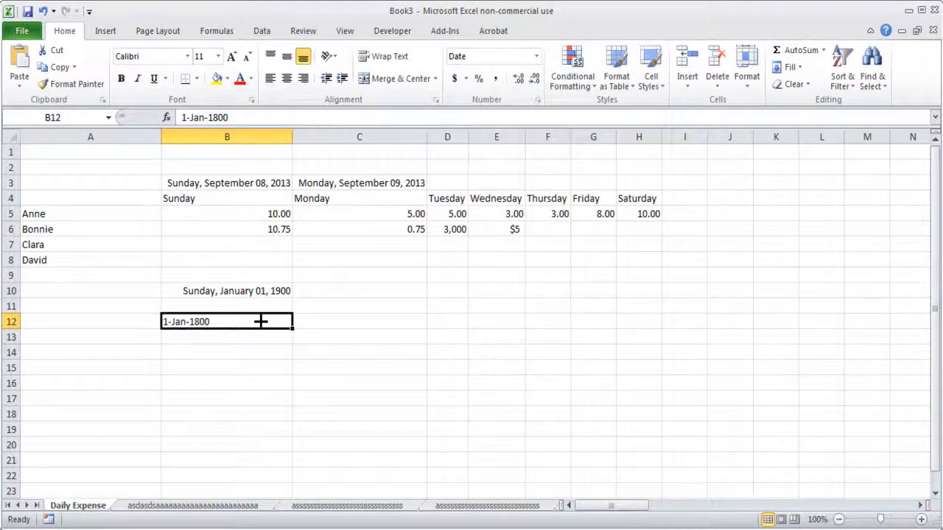
Step: Clear cell B12 and enter 1/1/1800 in it instead
key(Delete)
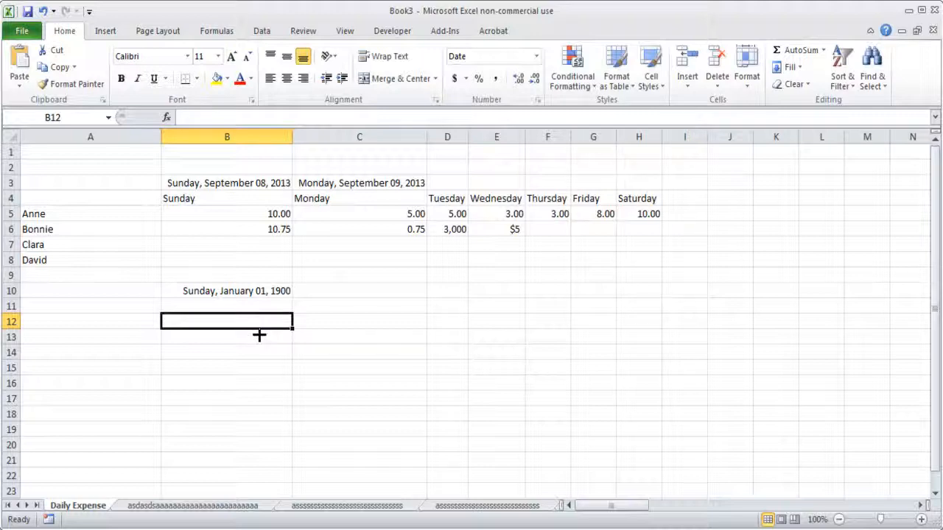
text(1/1/)
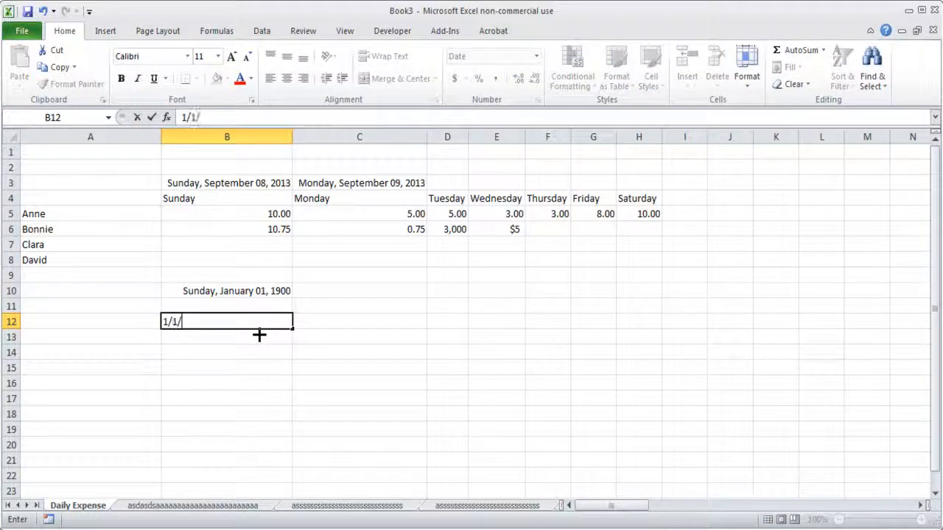
text(1800)
key(Return)
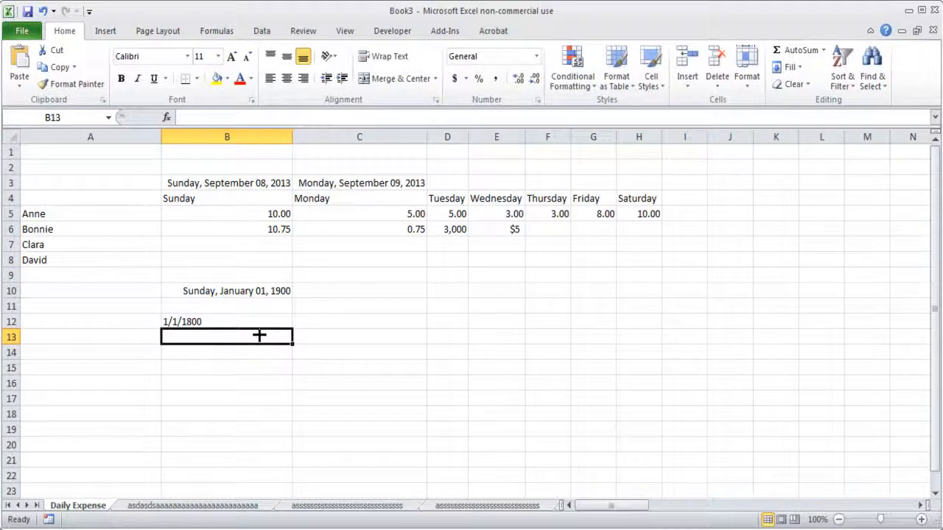
Step: Apply the Long Date format to the 1/1/1800 entry in cell B12
click(265, 322)
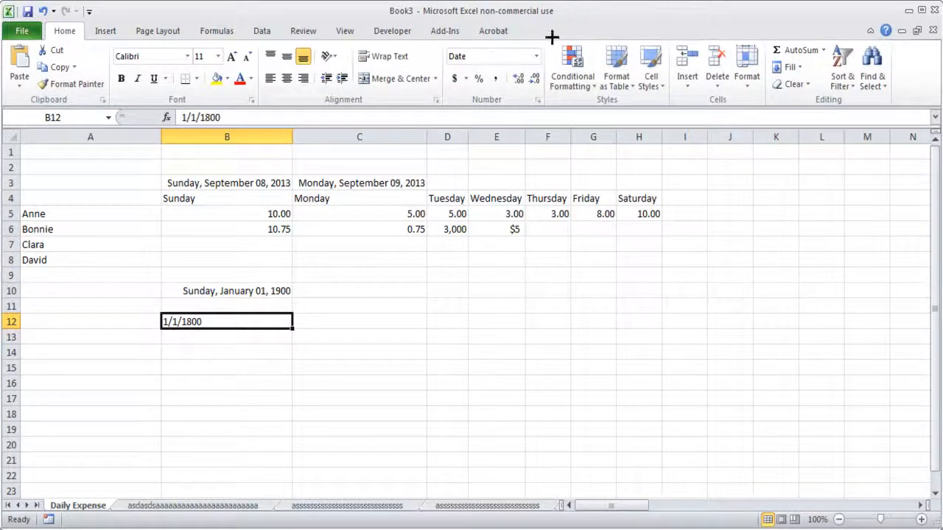
click(537, 56)
click(509, 250)
click(165, 411)
click(199, 324)
click(280, 354)
click(224, 316)
click(251, 365)
click(231, 308)
click(232, 322)
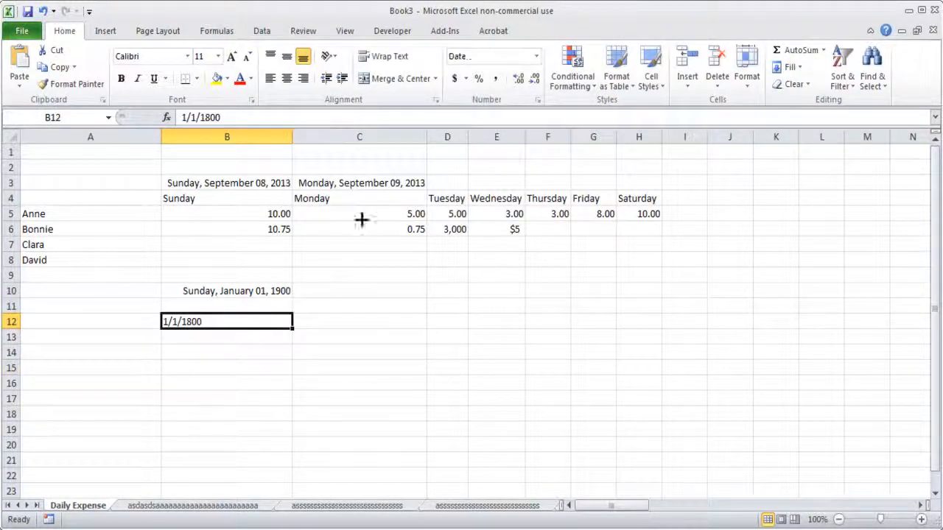
Step: Apply the Number format to cell B12 and clear its contents
click(537, 56)
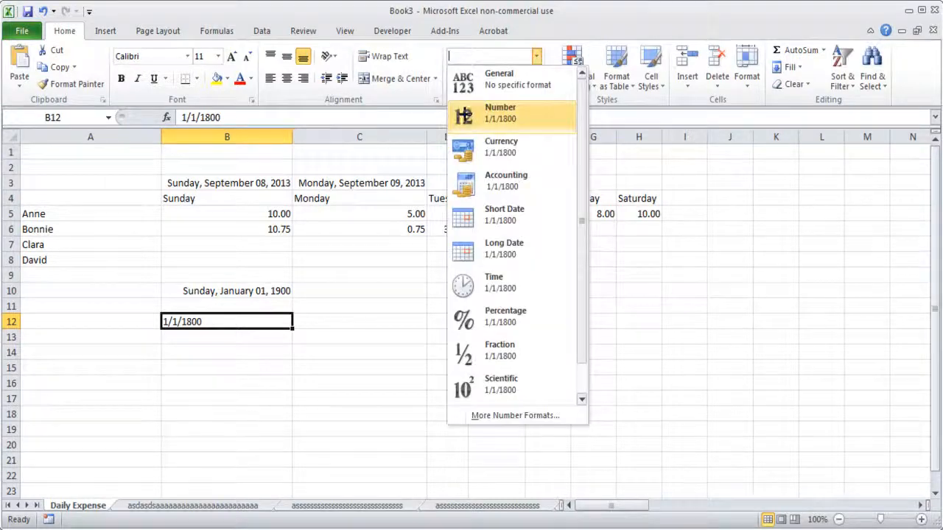
click(508, 106)
click(253, 378)
click(213, 325)
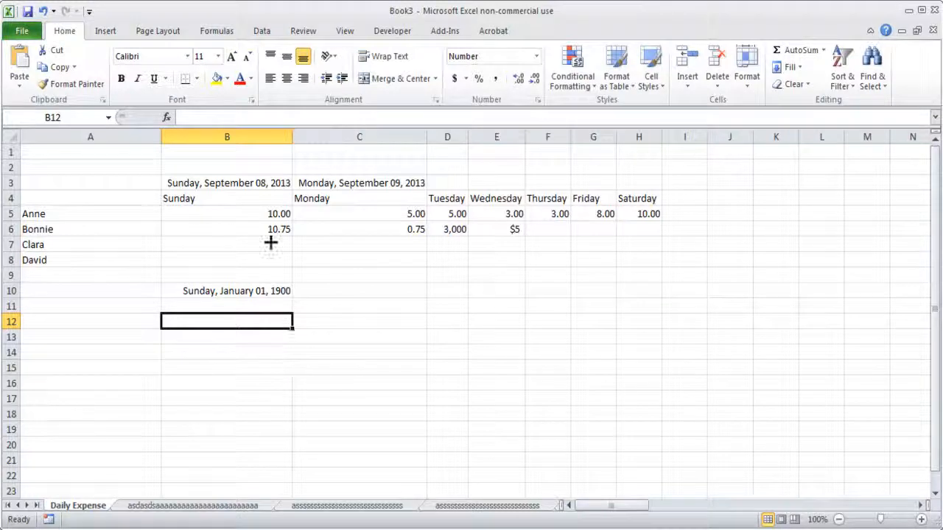
Step: Replace the date in cell B3 with 1/1/1800
click(270, 195)
click(269, 179)
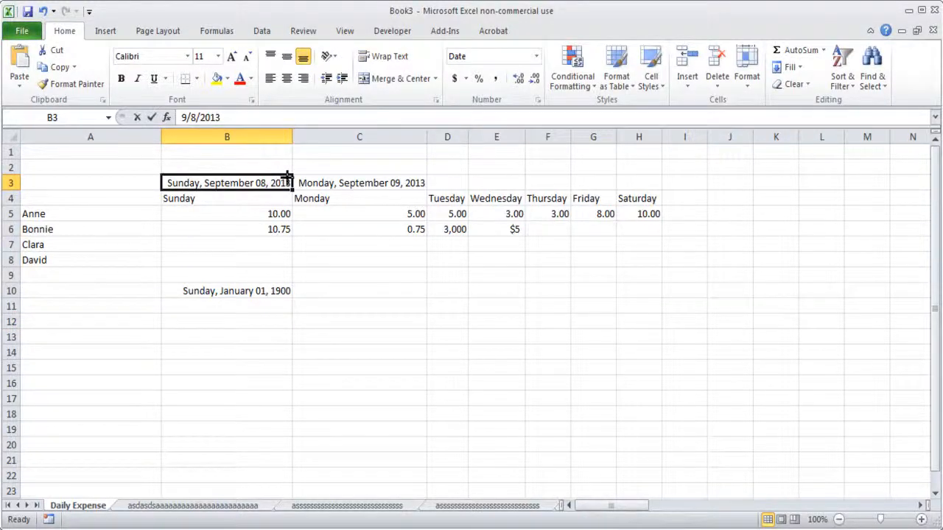
text(1/1/1800)
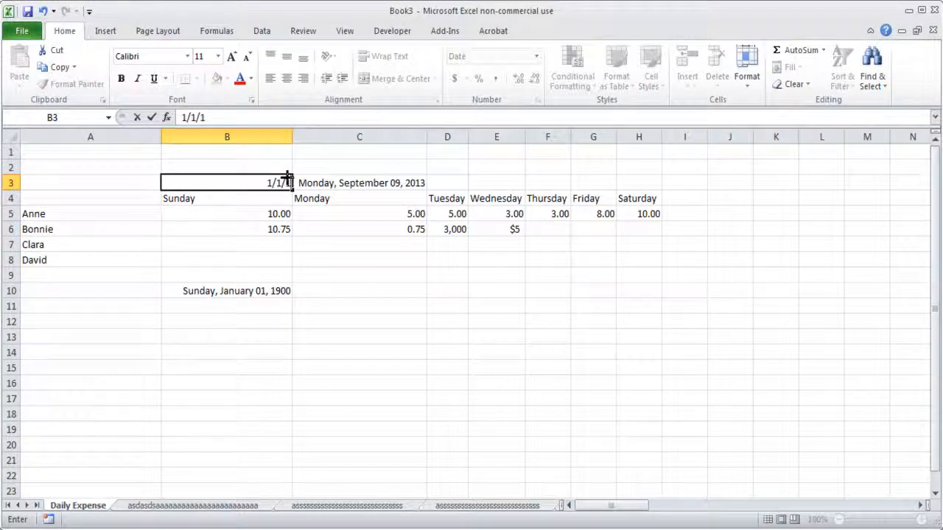
key(Return)
click(287, 178)
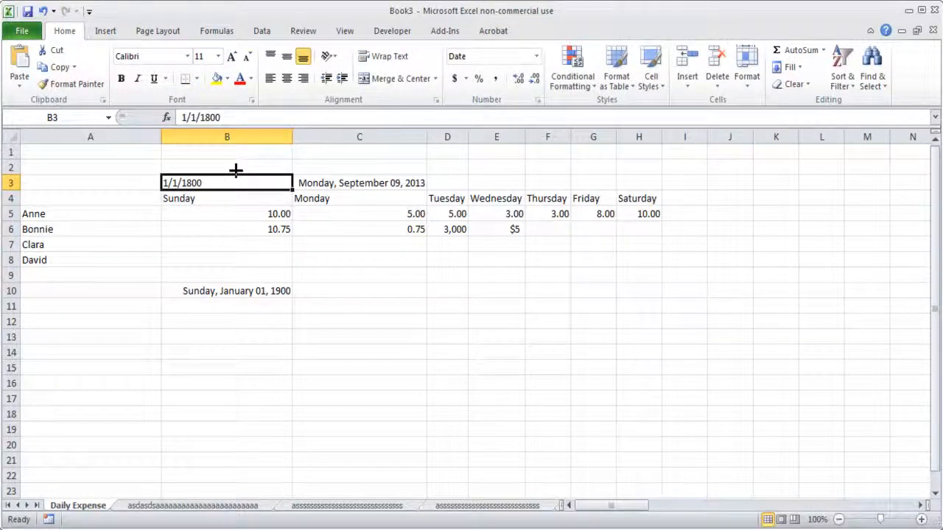
Step: Try the Long Date format on cell B3, and undo both the format and the 1/1/1800 entry
click(537, 56)
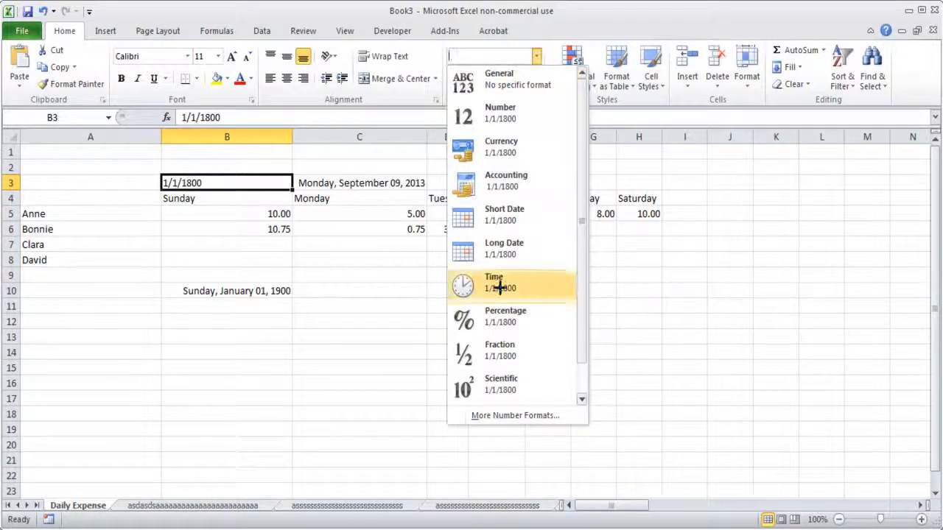
click(503, 247)
click(310, 346)
key(ctrl+z)
key(ctrl+z)
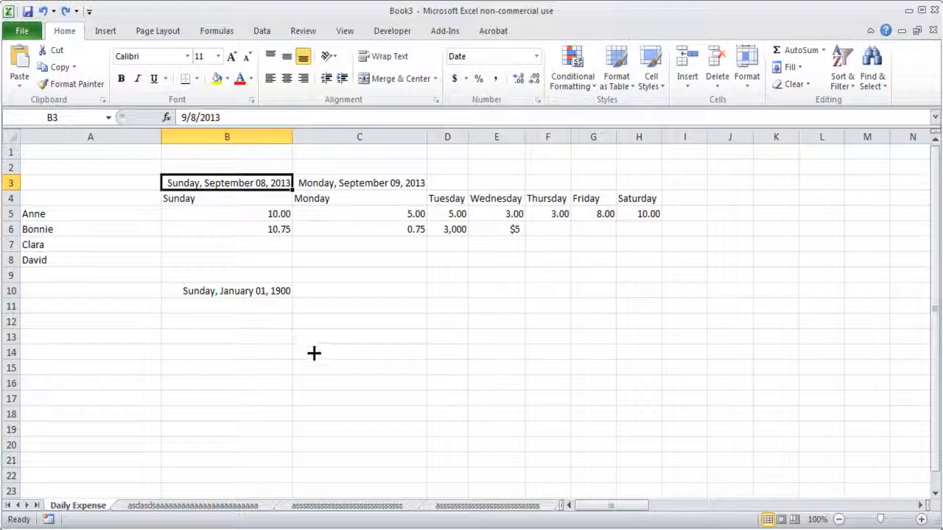
Step: Enter 12/31/9999 in cell B11, directly below the January 1900 date
click(271, 295)
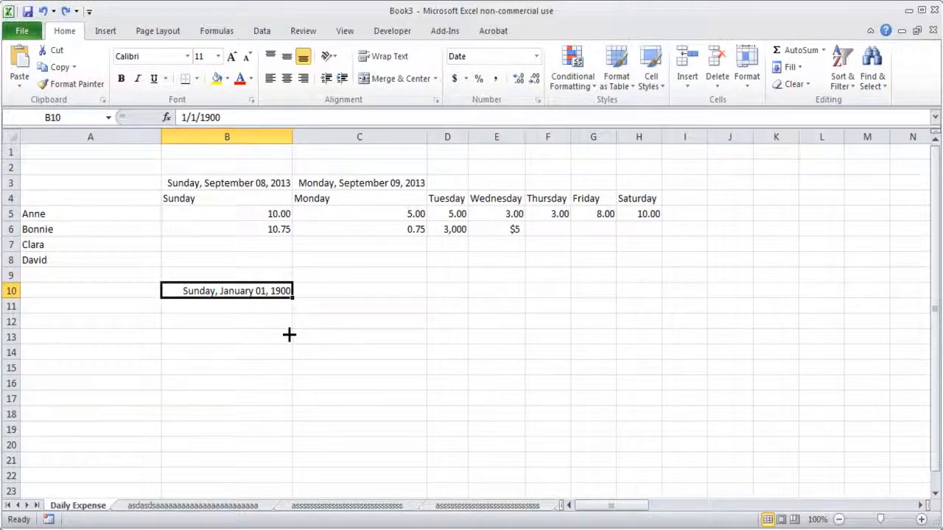
click(269, 337)
click(263, 306)
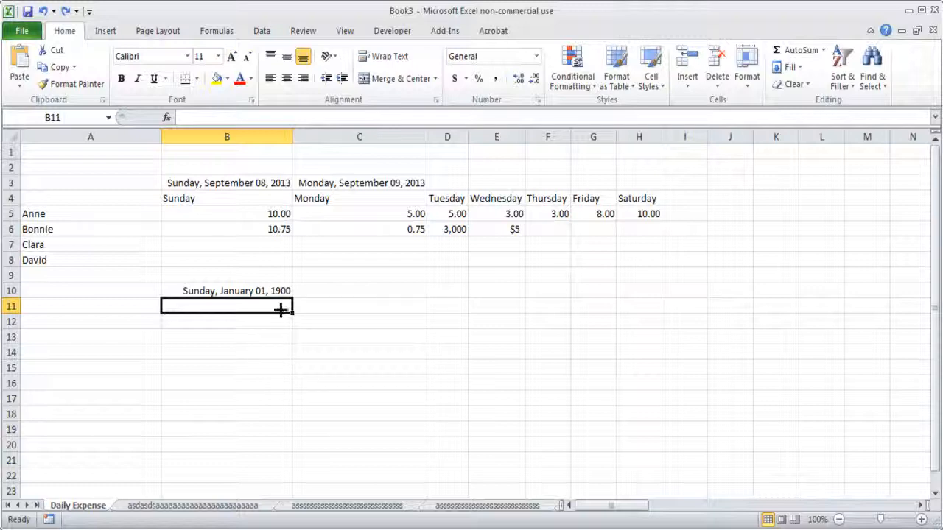
text(1/)
text(/31/)
text(9999)
key(Return)
Step: Apply the Long Date format to cell B11
click(280, 310)
click(536, 56)
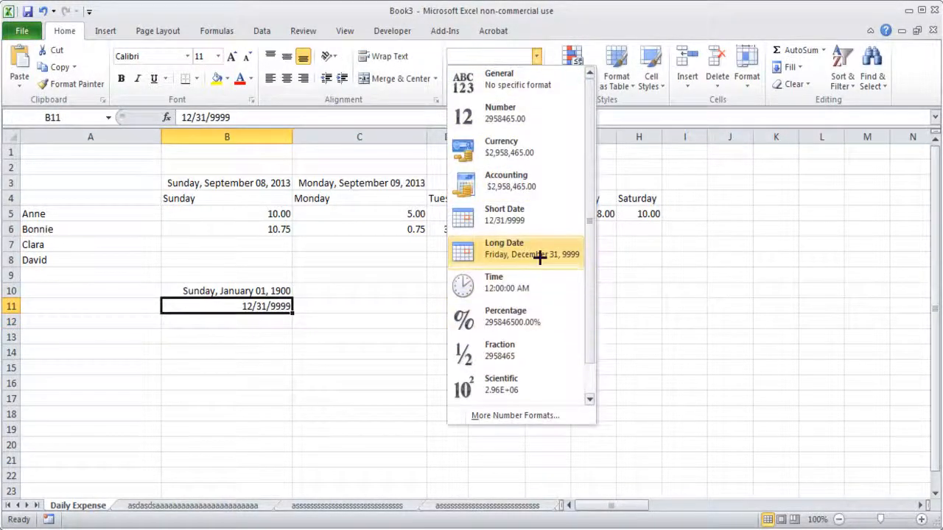
click(540, 255)
click(317, 395)
click(209, 304)
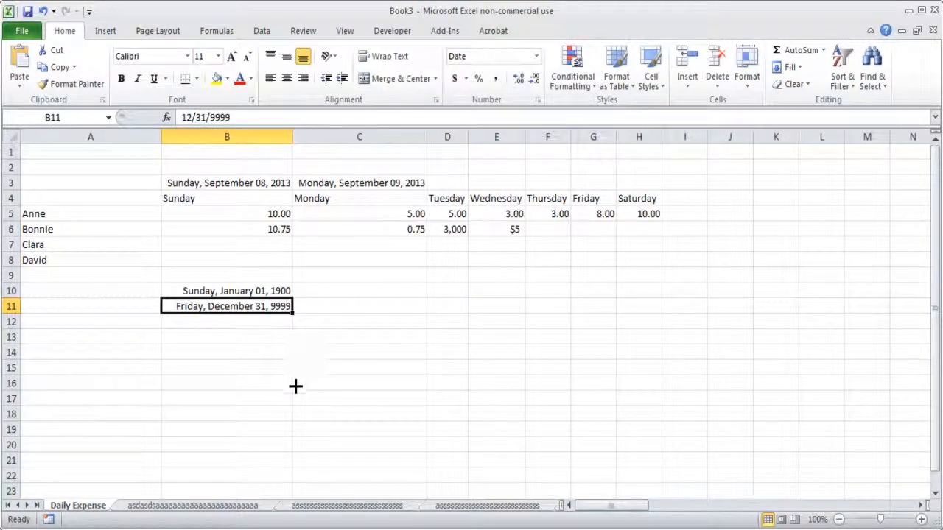
Step: Apply the Number format to cell B11 to display its date as a serial number
click(536, 56)
click(506, 113)
click(248, 349)
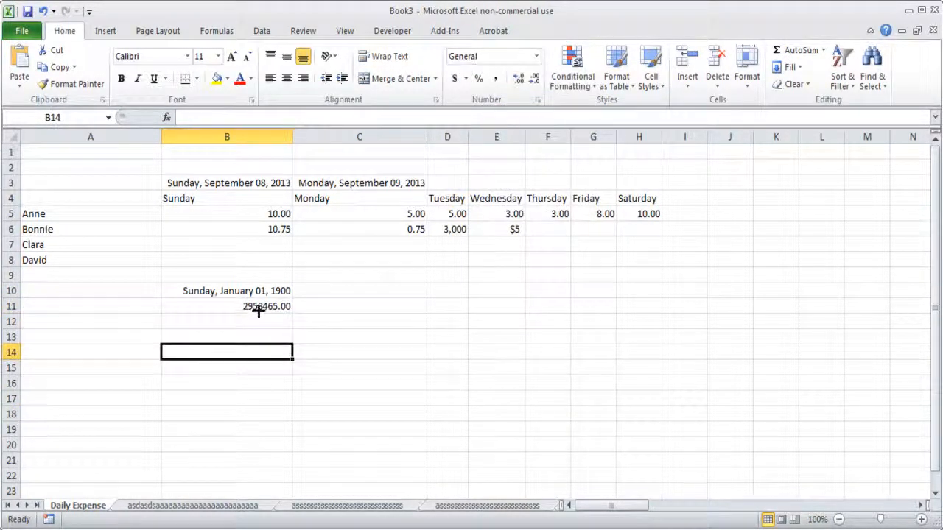
Step: Enter the serial number 2958466 in cell B13
click(238, 324)
click(339, 318)
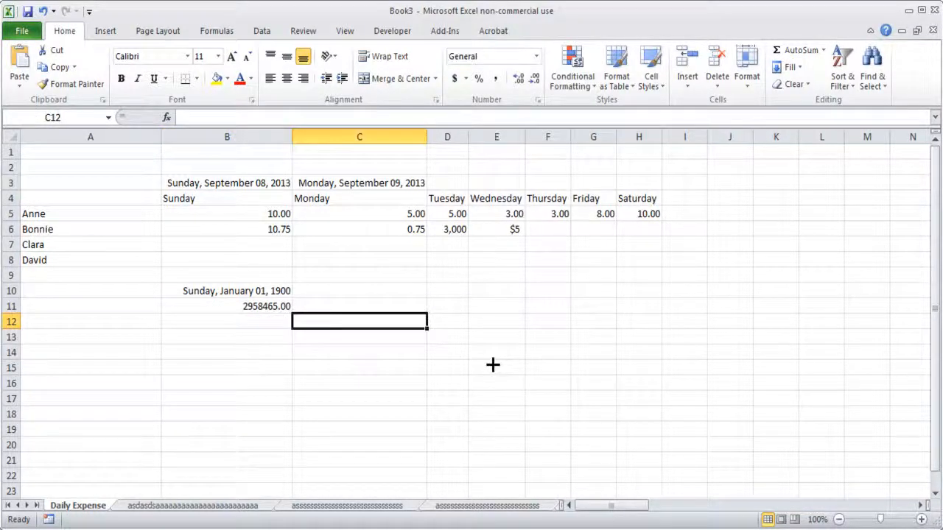
key(Left)
key(Down)
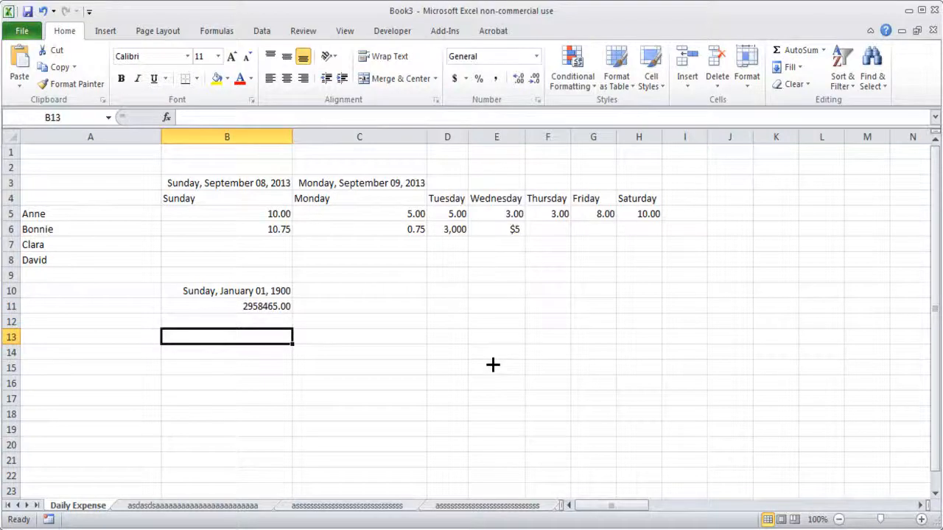
text(2958466)
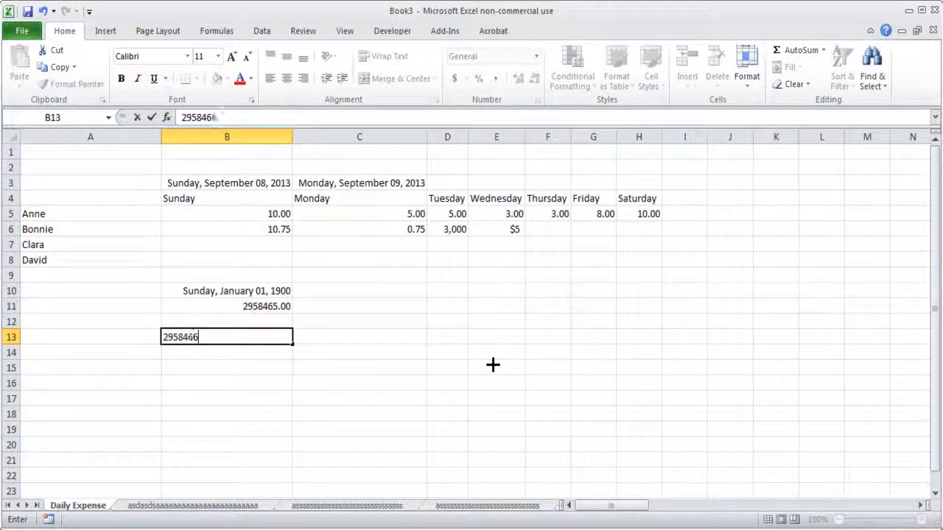
key(ctrl+Return)
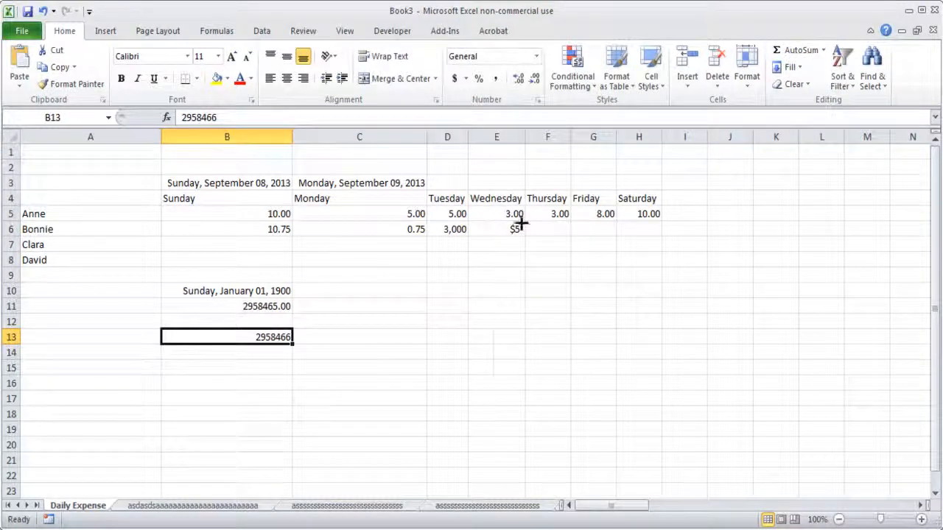
Step: Apply the Long Date format to the serial number in cell B13
click(537, 56)
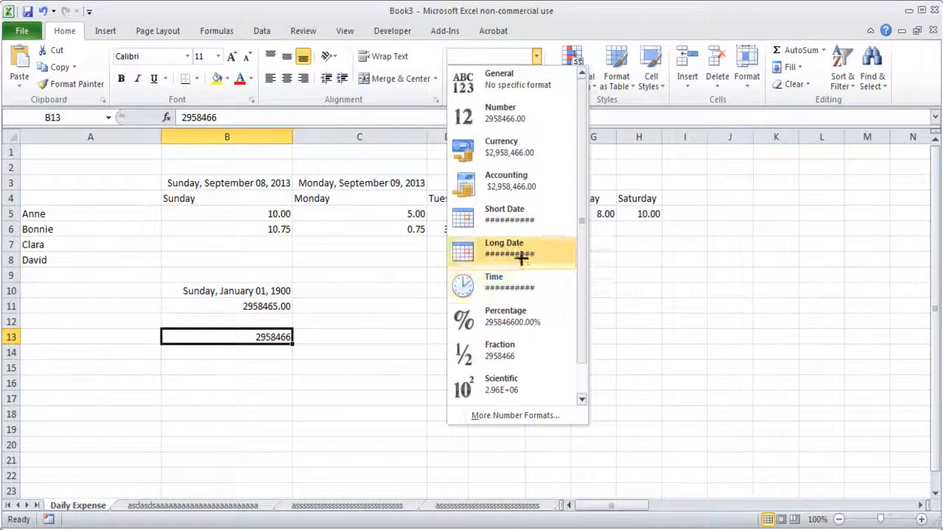
click(521, 258)
click(322, 404)
click(206, 337)
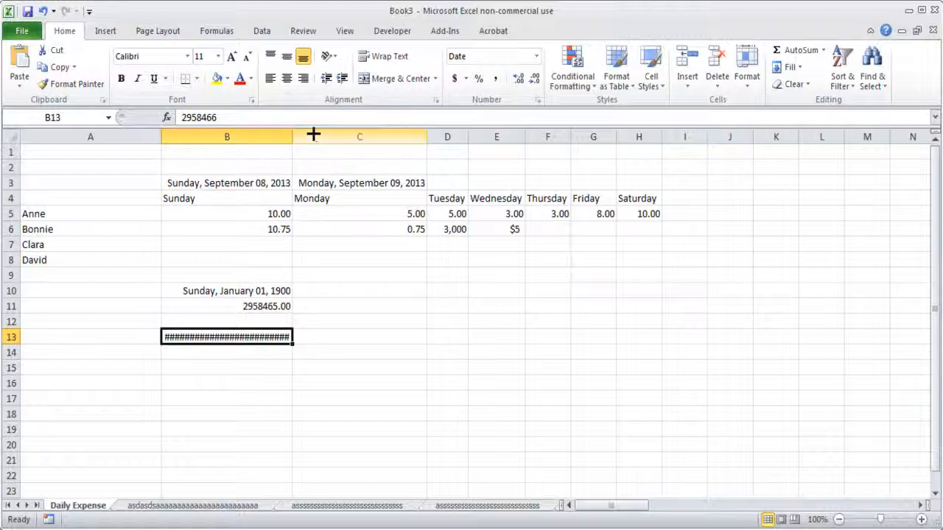
Step: Widen column B considerably to check how cell B13 displays, and undo the widening
drag(292, 140, 799, 137)
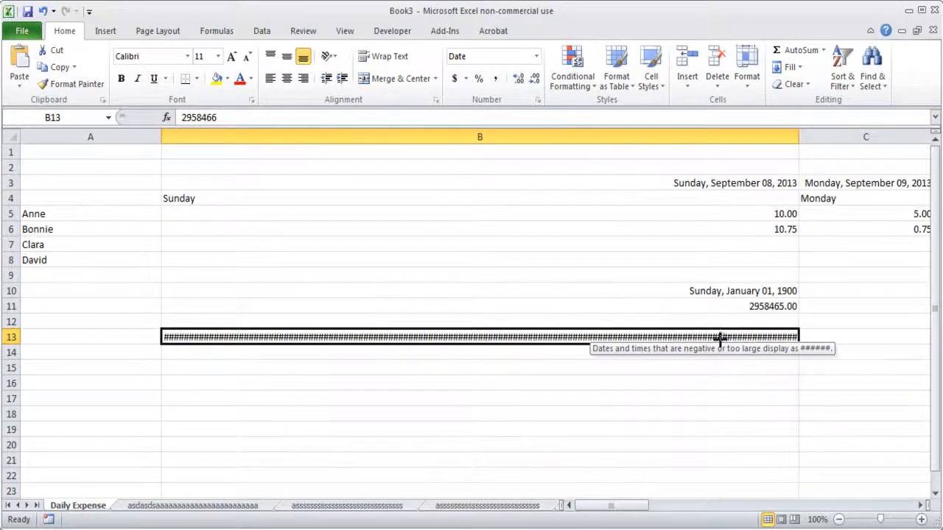
key(ctrl+z)
key(ctrl+z)
key(Down)
key(Down)
key(Down)
key(Up)
key(Up)
key(Up)
key(Up)
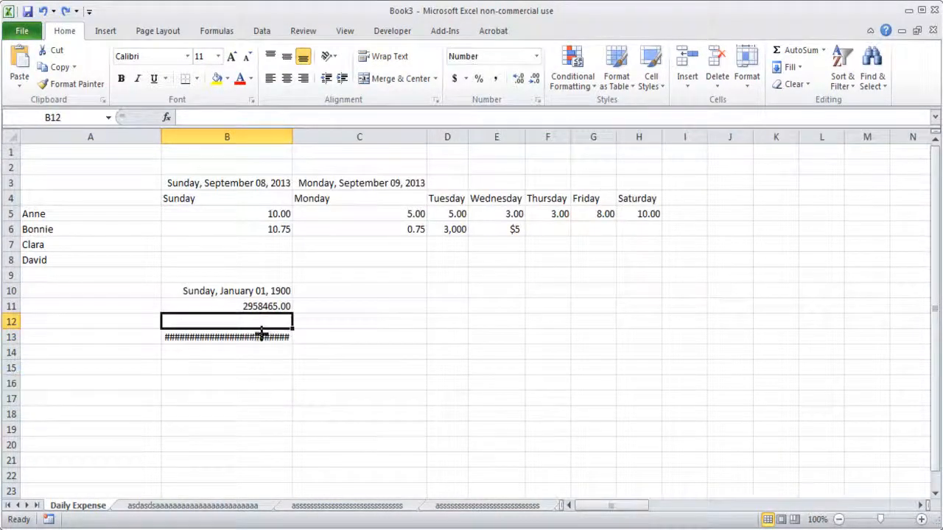
Step: Apply the Number format to cell B13 and change its value to 2958464
key(Down)
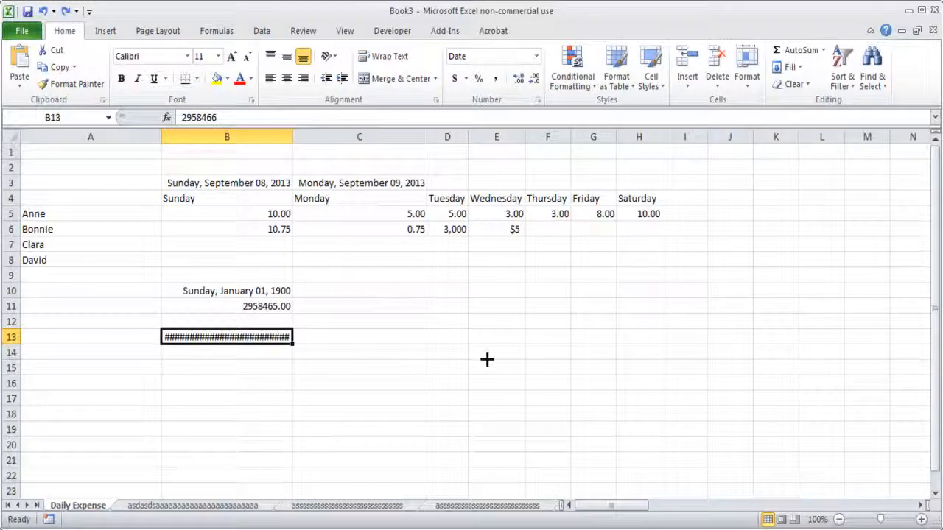
click(536, 56)
click(501, 112)
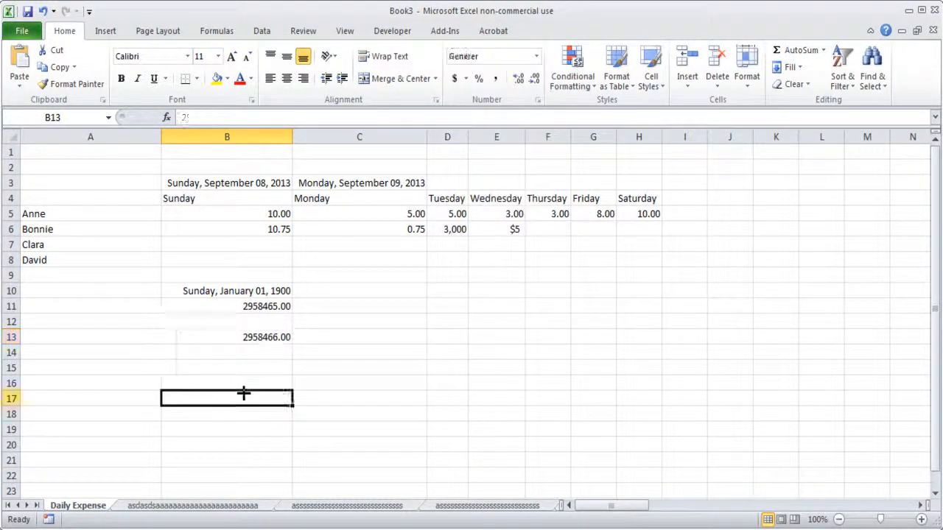
double_click(280, 337)
drag(285, 336, 295, 336)
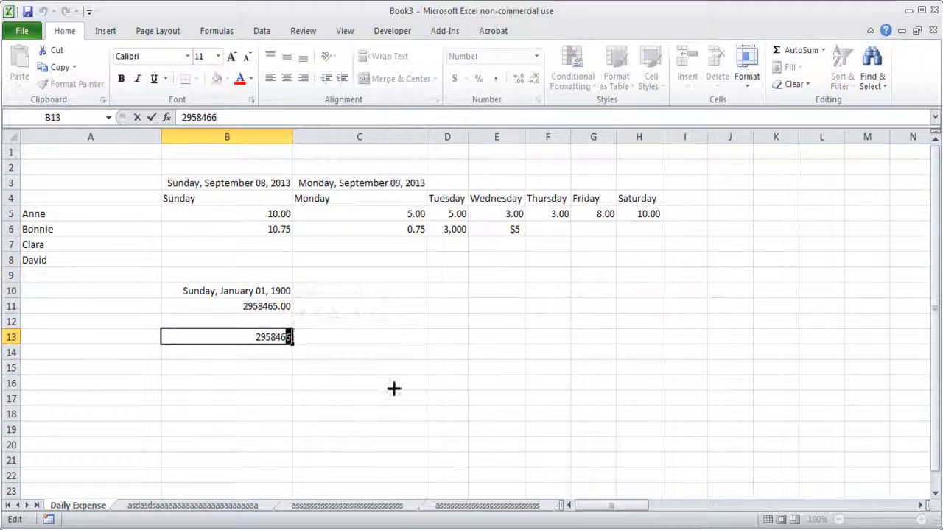
text(4)
key(Return)
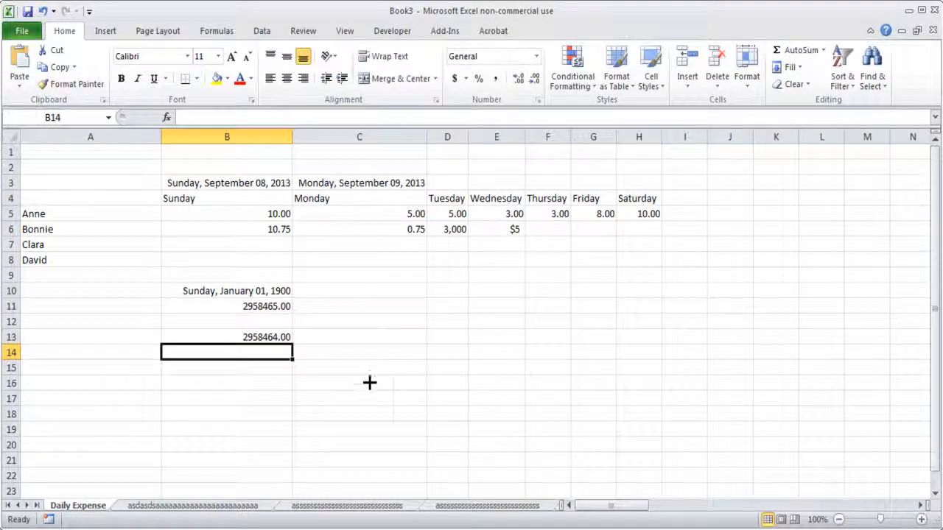
Step: Apply the Long Date format to the serial number 2958464 in cell B13
click(257, 339)
click(536, 56)
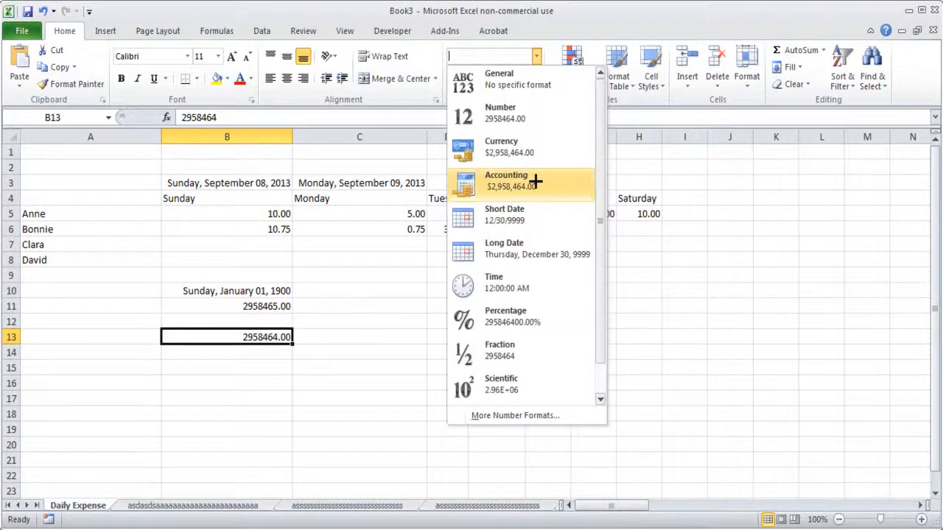
click(537, 254)
click(310, 370)
click(247, 336)
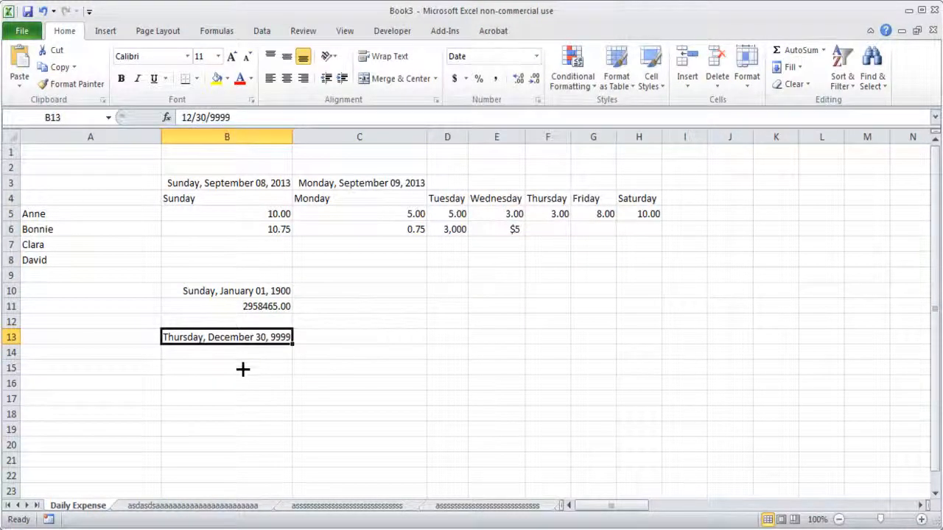
click(241, 370)
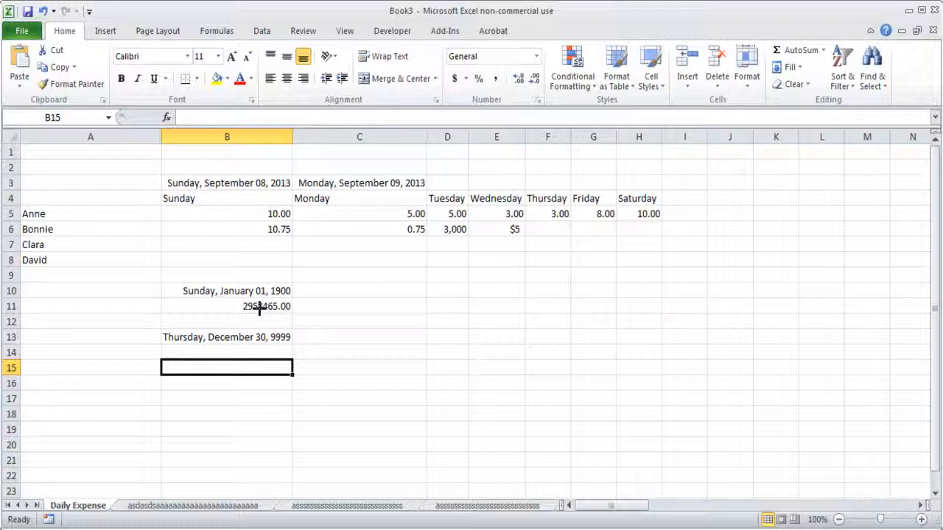
Step: Enter the time 8:30 in cell E12
click(411, 321)
click(526, 322)
click(516, 322)
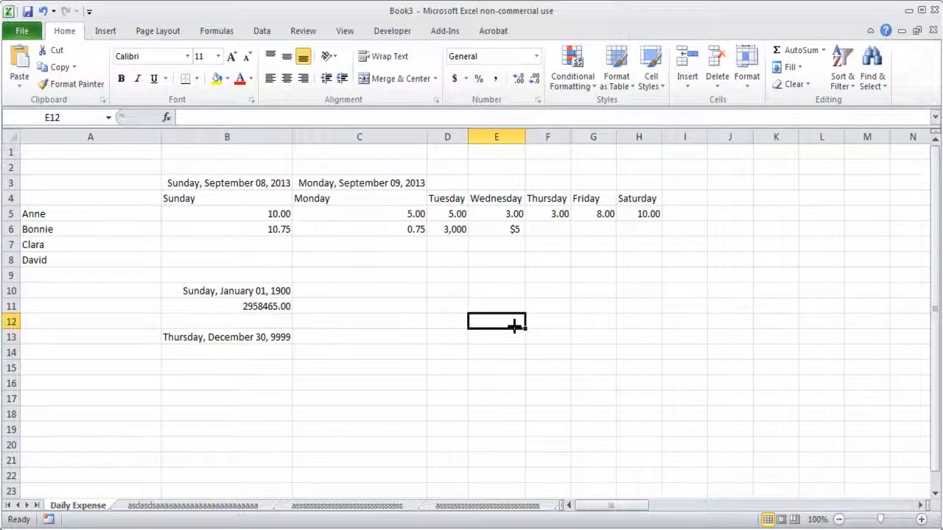
text(8)
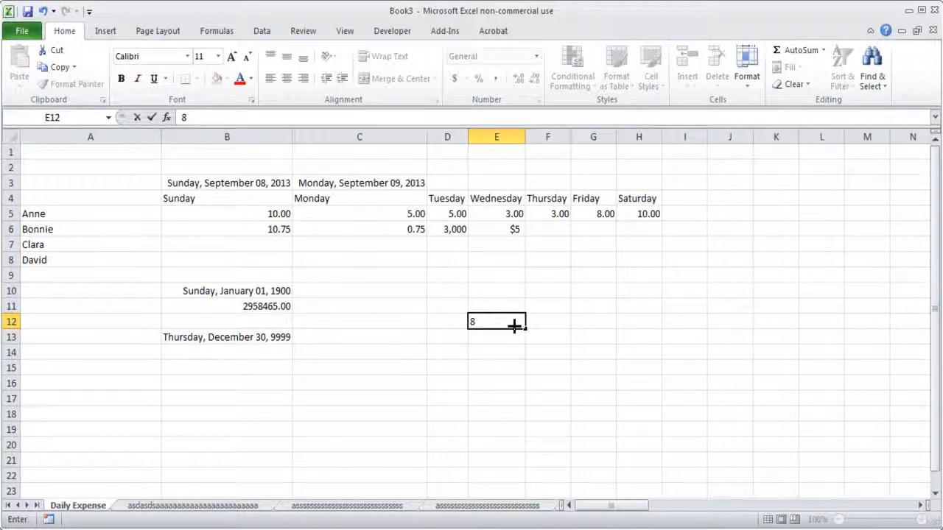
text(:30)
key(Return)
Step: Apply the Time format to cell E12
click(511, 322)
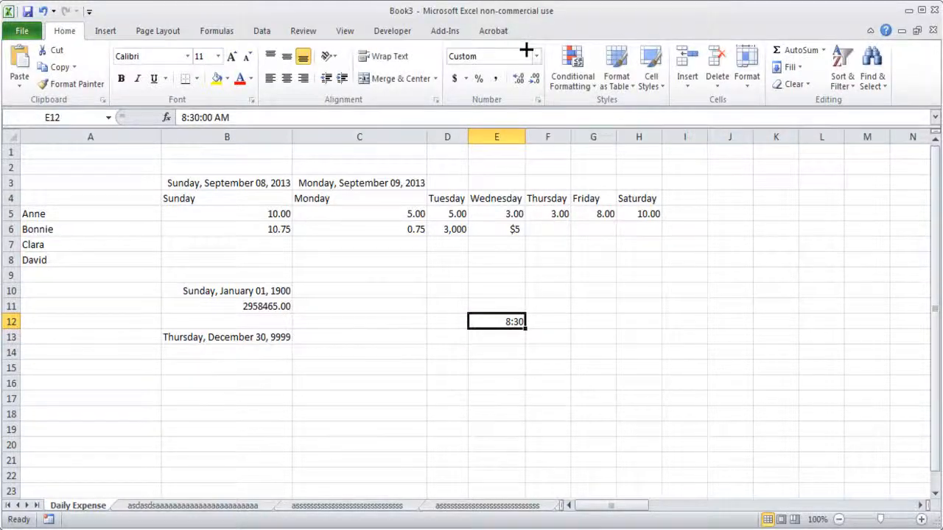
click(535, 56)
click(504, 289)
click(505, 398)
click(492, 324)
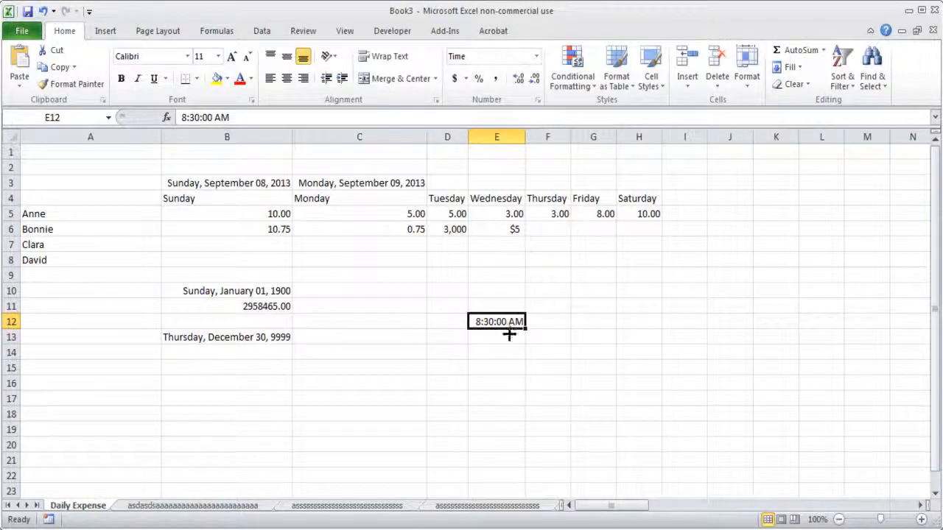
Step: Enter the time 13:00 in cell E15 and apply the Time format to it
click(501, 368)
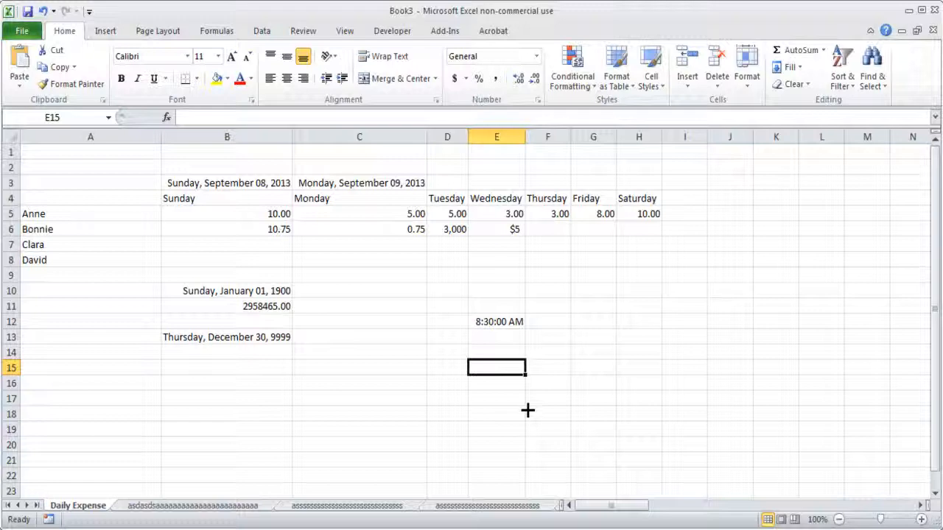
text(13)
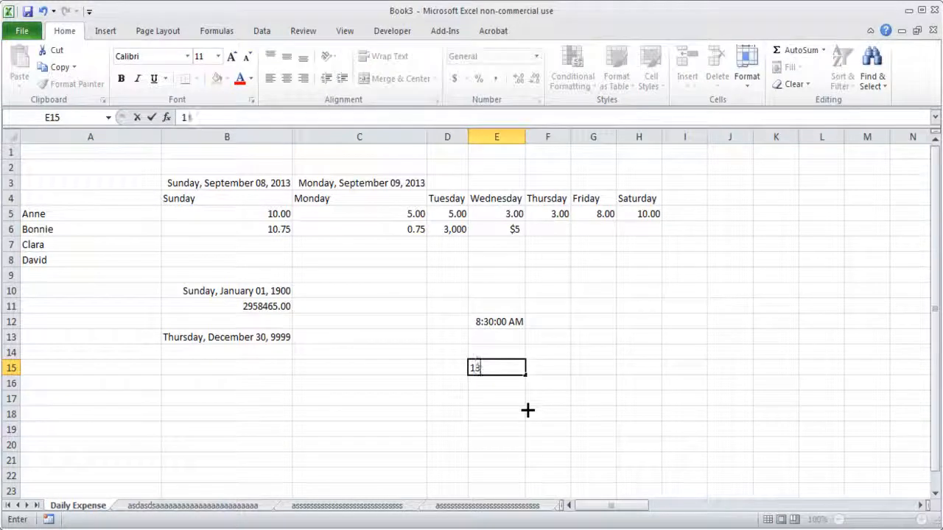
text(:00)
key(Return)
key(Up)
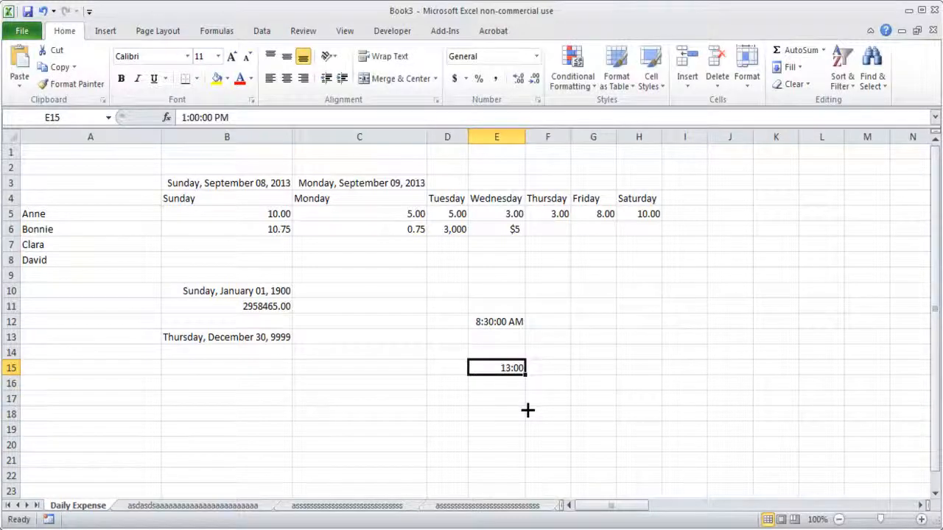
click(537, 56)
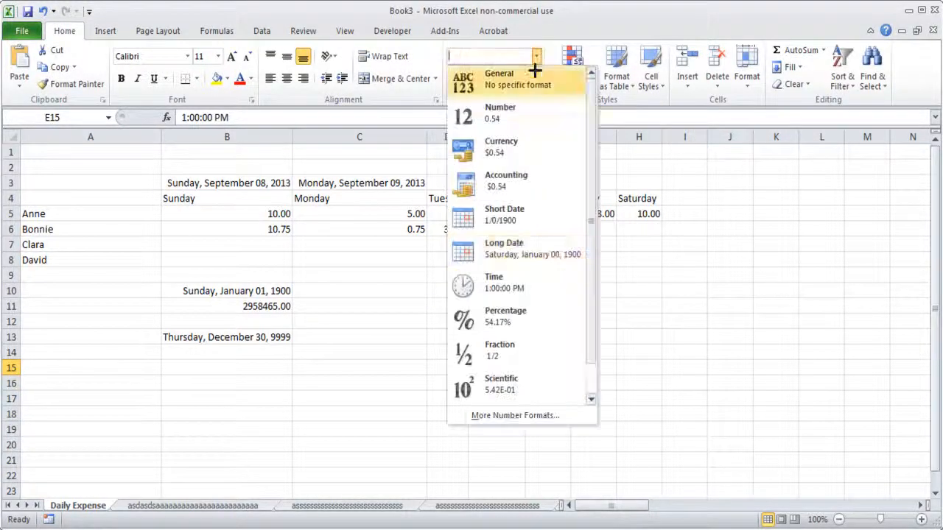
click(514, 289)
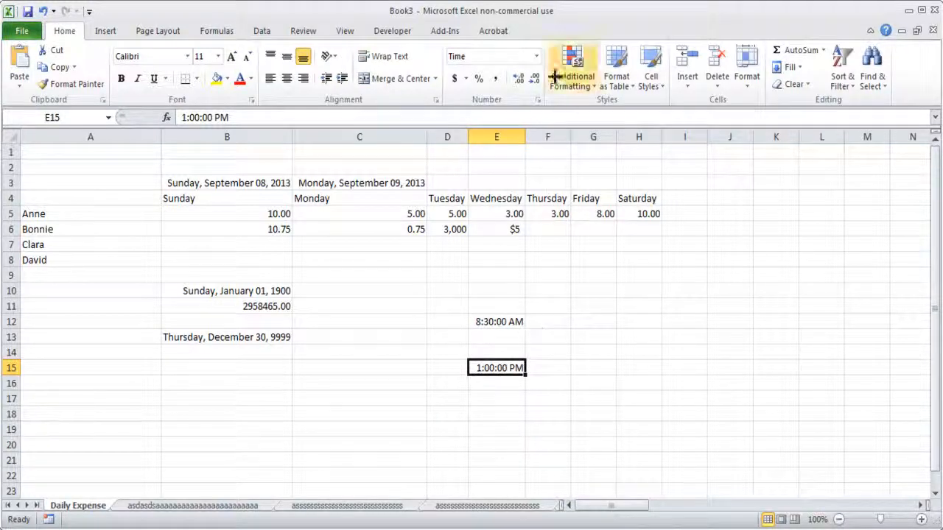
Step: Apply the custom number format [h]:mm:ss to cell E15
click(535, 56)
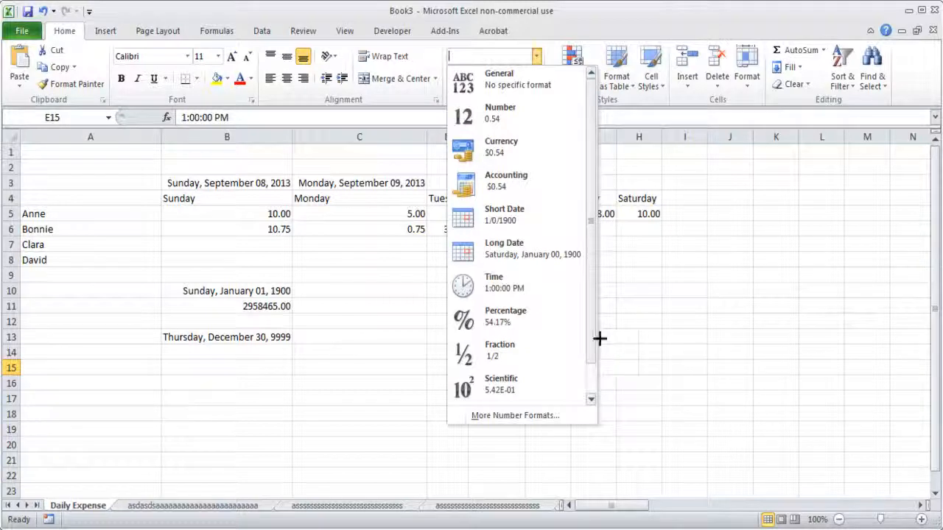
click(513, 416)
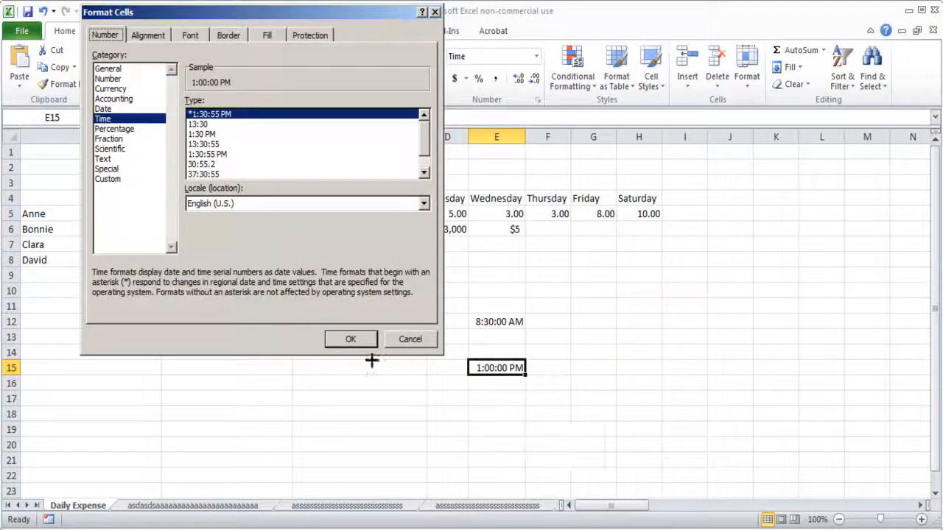
click(109, 179)
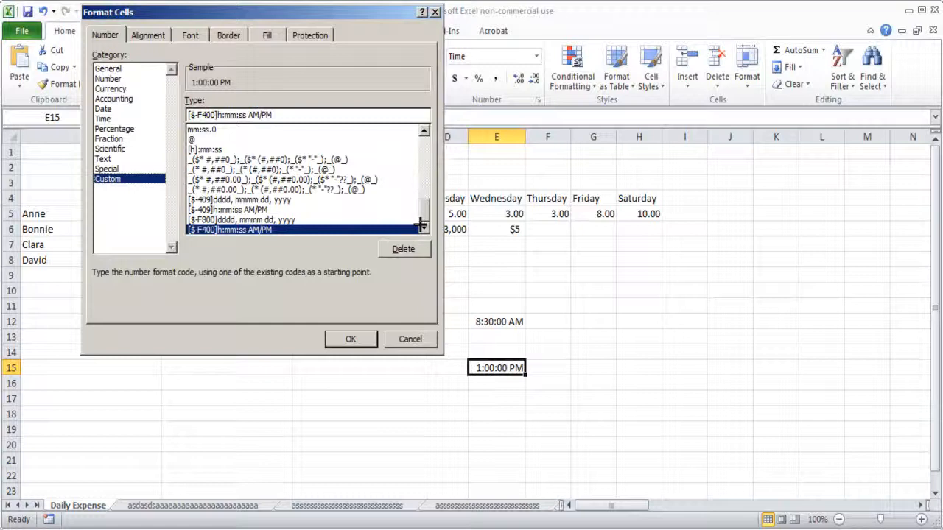
click(231, 210)
click(233, 220)
click(231, 230)
click(221, 150)
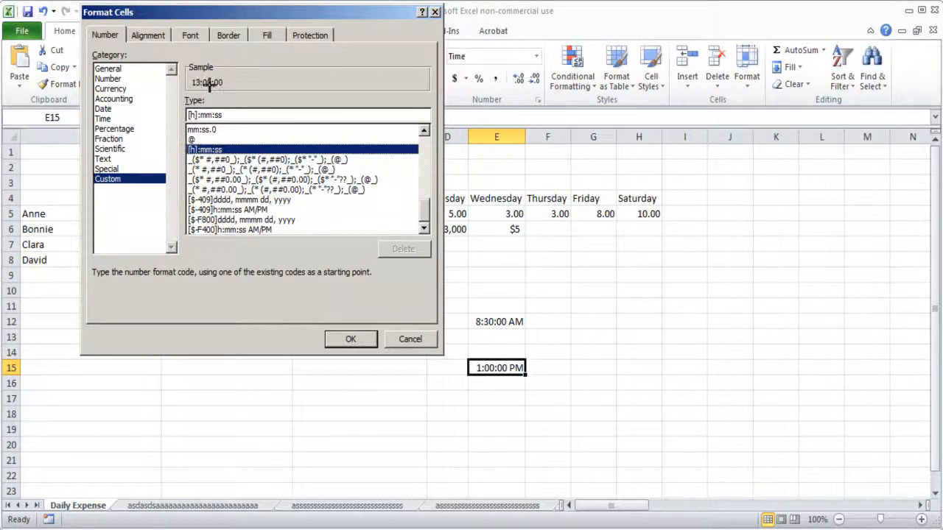
click(351, 339)
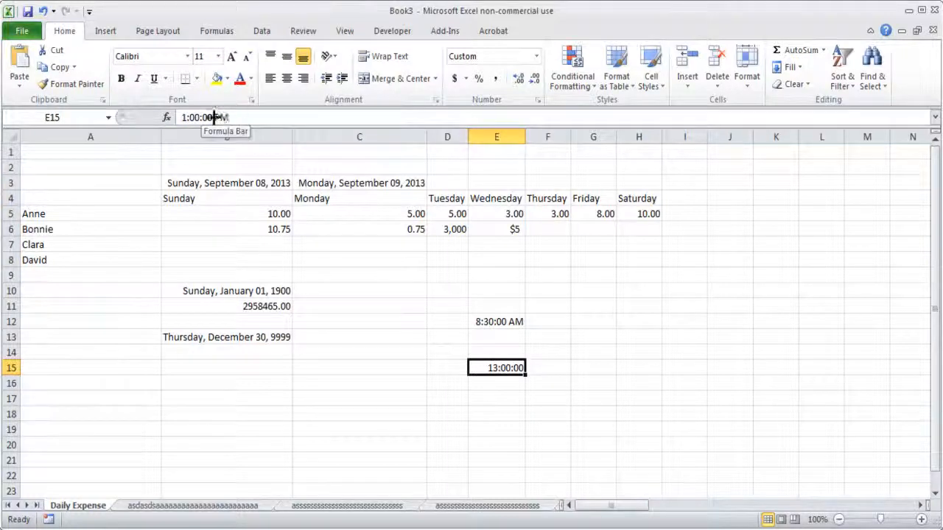
Step: Preview the custom time formats h:mm:ss, h:mm, h:mm:ss AM/PM and mm:ss for cell E15, and apply mm:ss.0
click(536, 56)
click(521, 414)
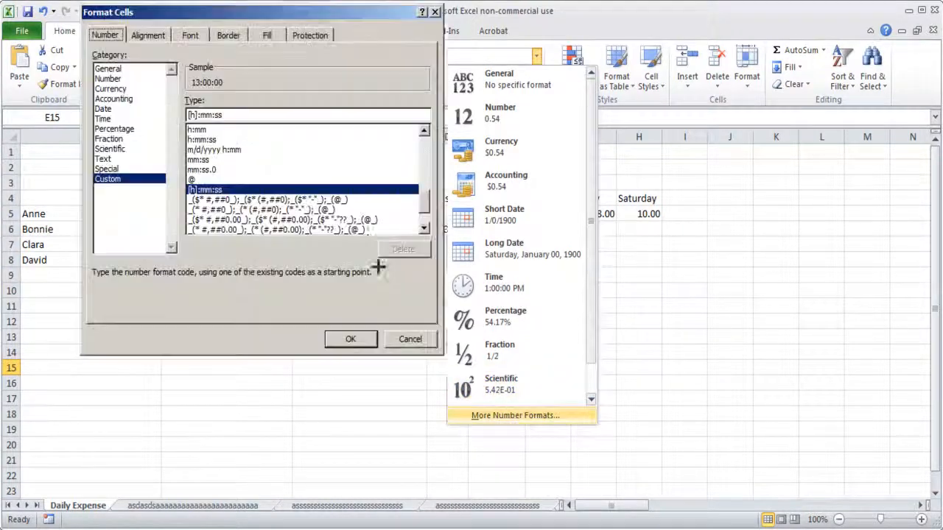
mouse_move(426, 206)
mouse_down()
mouse_move(427, 194)
mouse_move(428, 202)
mouse_up()
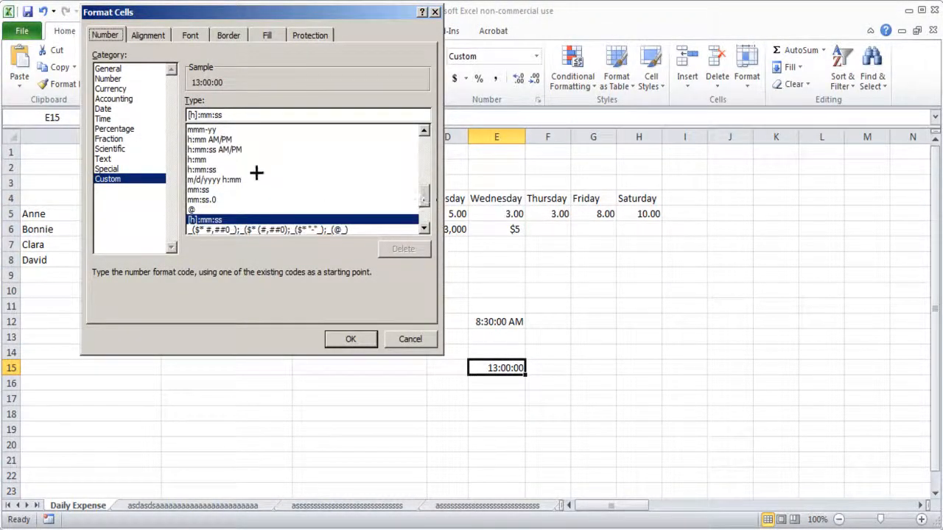
click(220, 170)
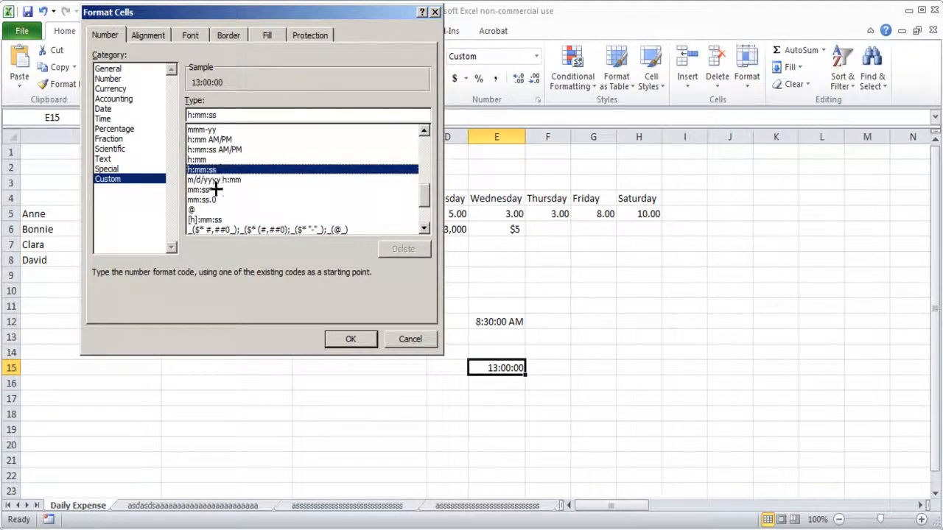
click(211, 159)
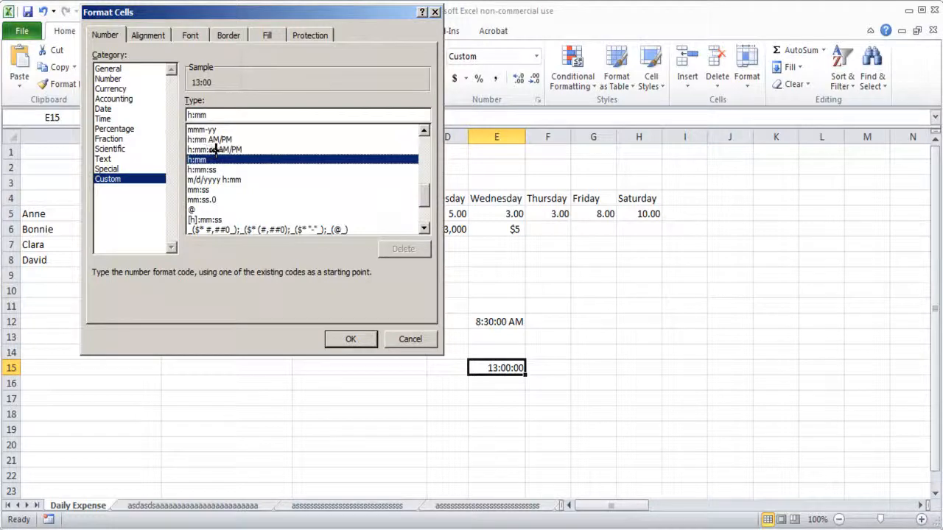
click(215, 149)
click(210, 139)
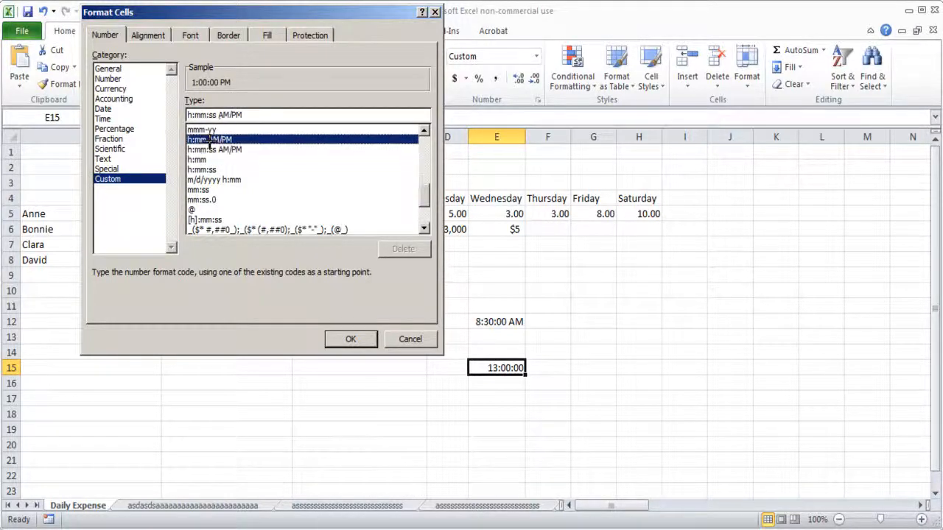
click(219, 149)
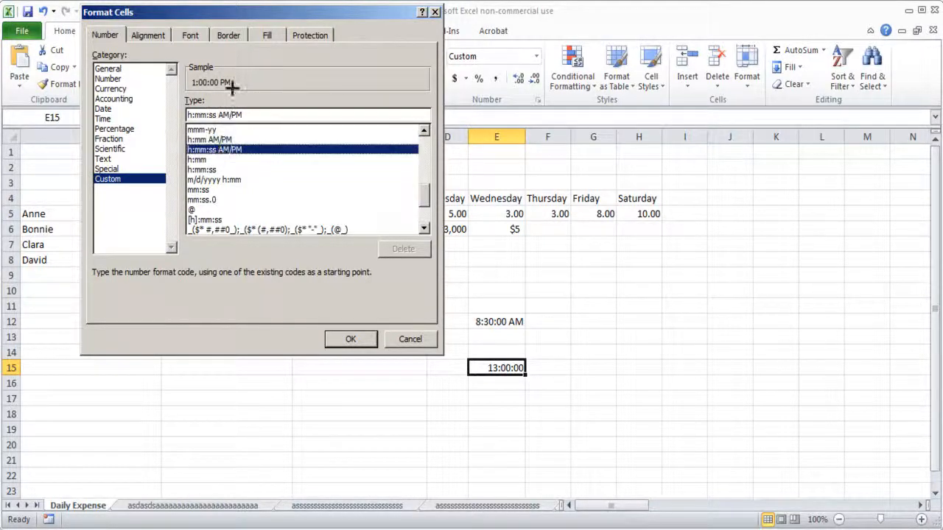
click(216, 161)
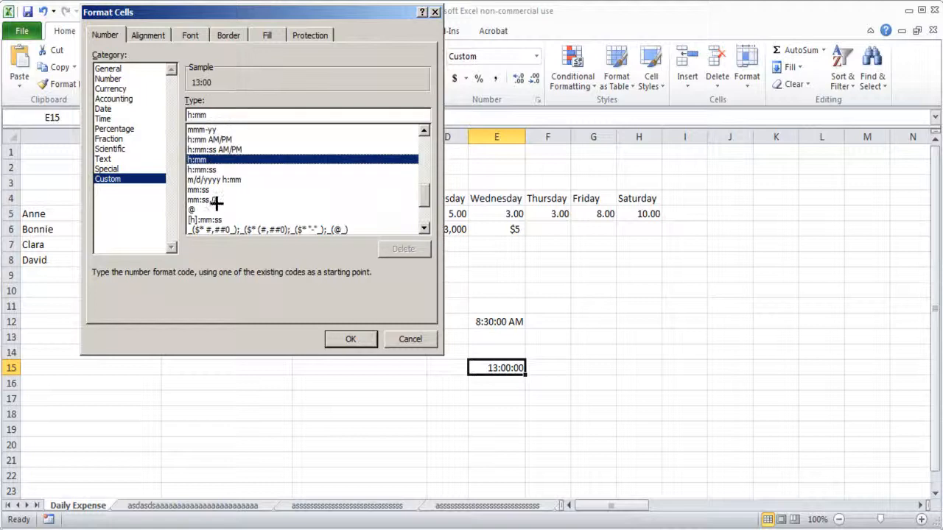
click(211, 190)
click(215, 199)
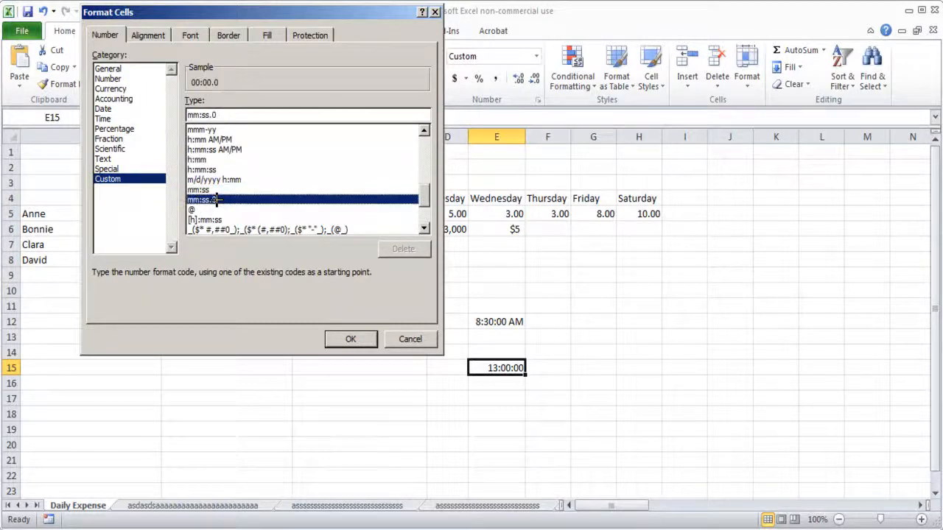
click(362, 333)
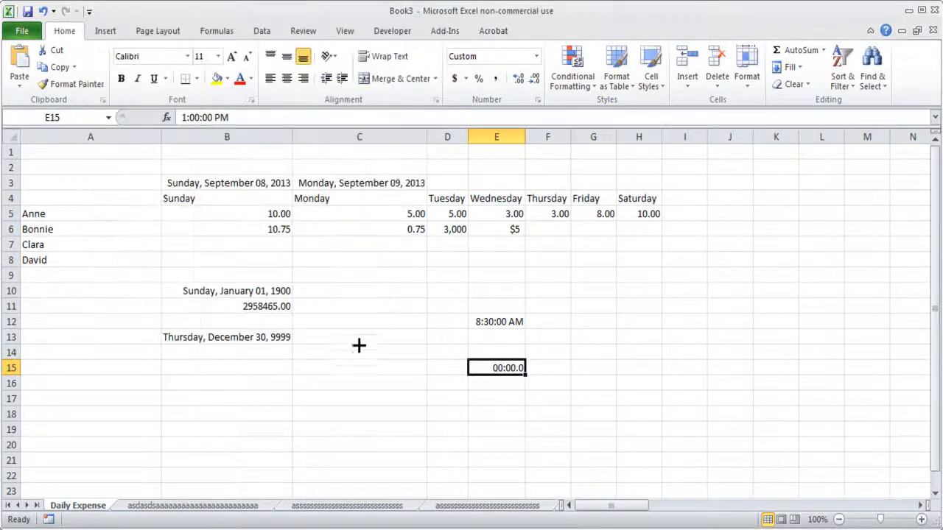
Step: Undo the mm:ss.0 format applied to cell E15
click(506, 389)
key(ctrl+z)
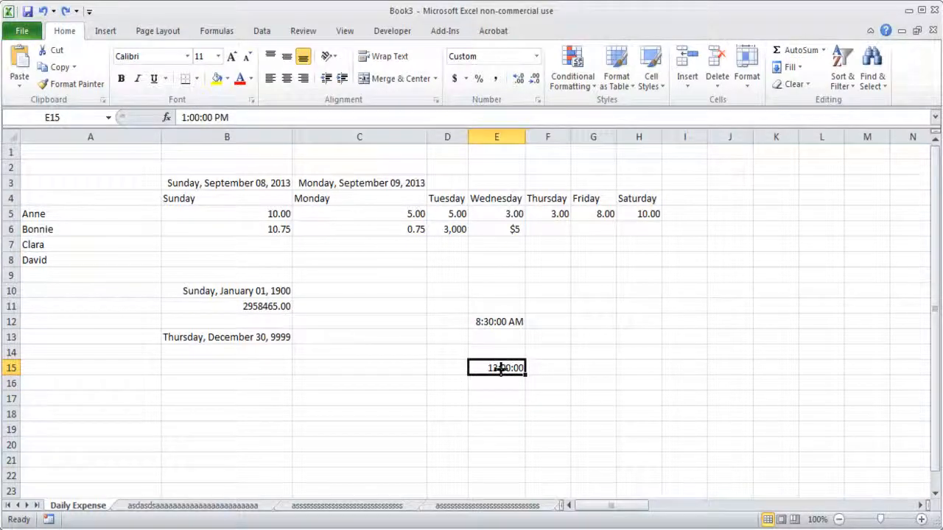
click(536, 56)
Step: Examine the Date format types available for cell B13, previewing samples such as *3/14/2001, 14-Mar and 14-Mar-01
click(260, 337)
click(261, 336)
click(537, 56)
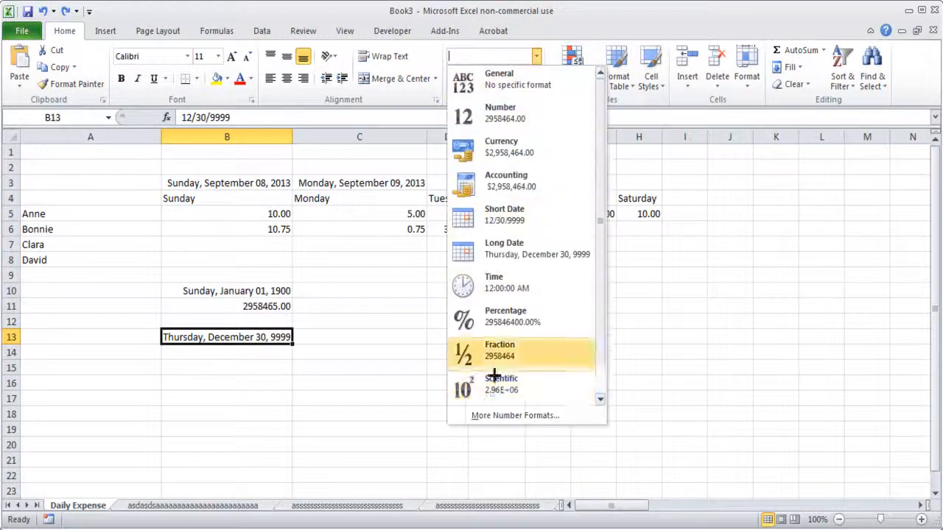
click(513, 415)
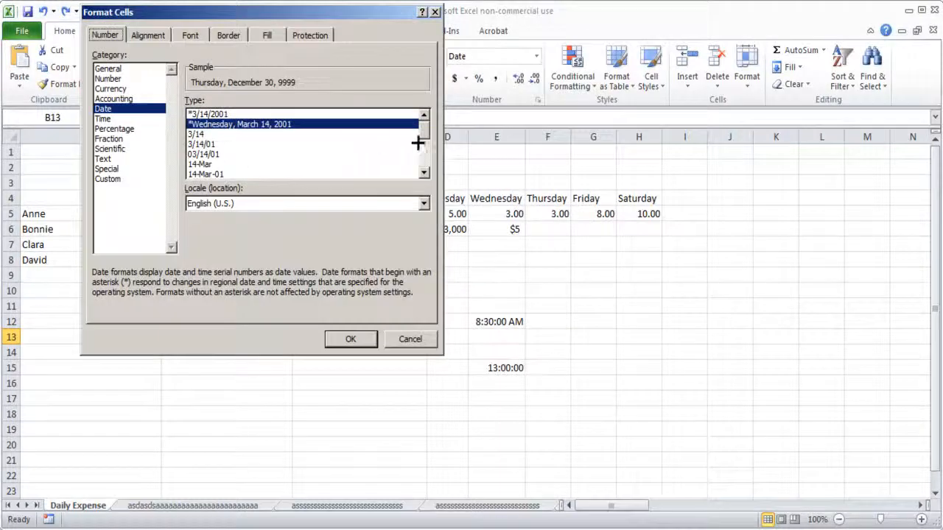
click(224, 115)
click(223, 163)
click(219, 174)
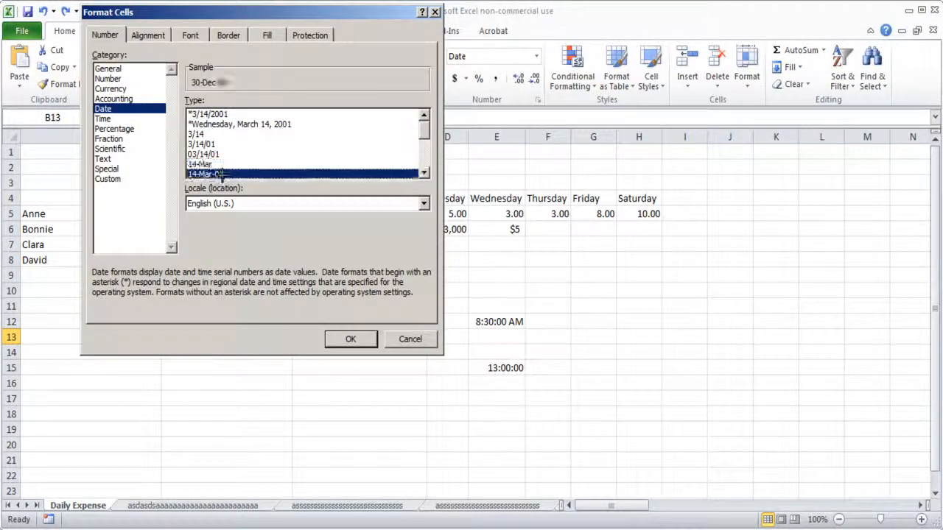
click(424, 173)
click(425, 172)
click(425, 173)
click(425, 172)
click(426, 173)
click(427, 173)
click(426, 173)
drag(426, 154, 426, 120)
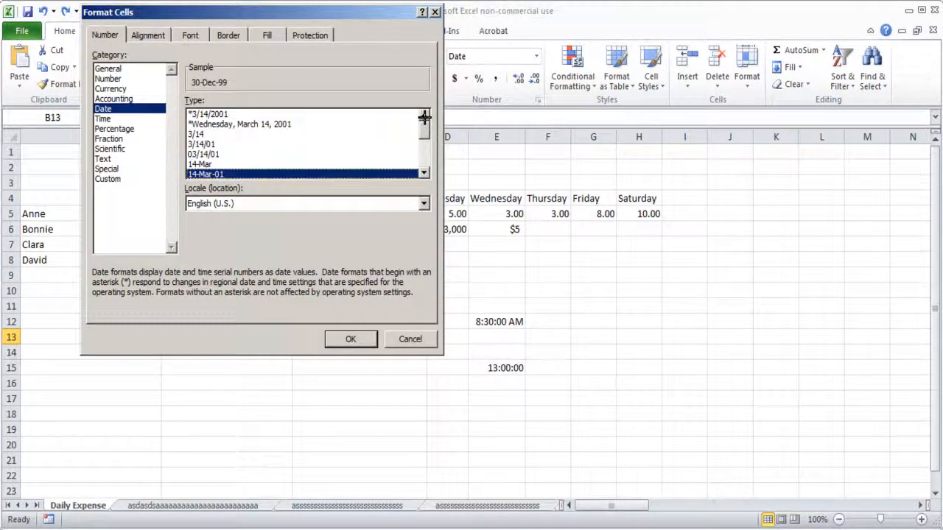
Step: Preview custom long date and accounting format codes for cell B13, and leave the format settings without applying any
click(110, 179)
click(346, 200)
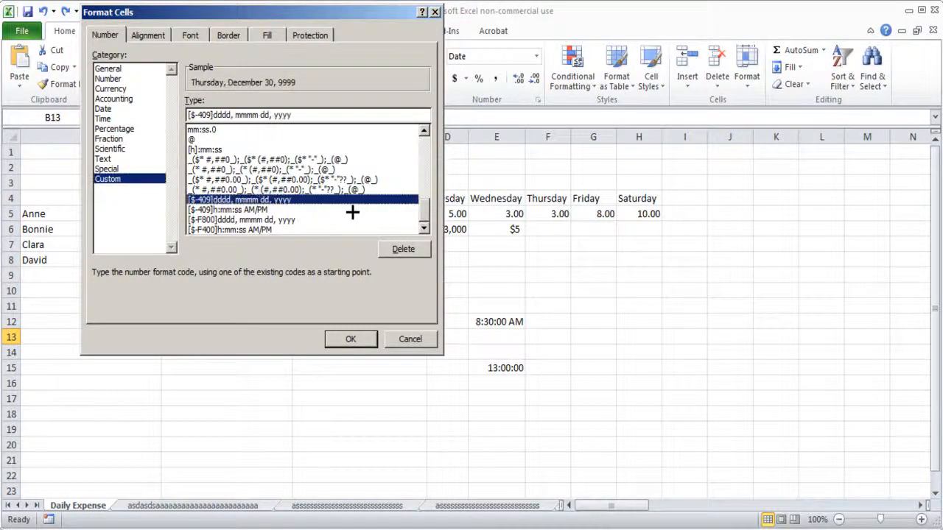
click(274, 219)
click(310, 179)
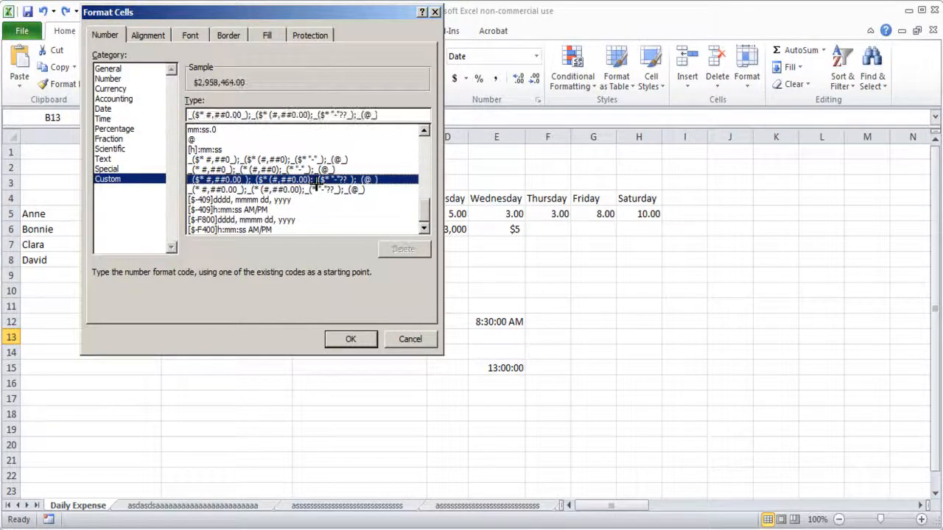
click(406, 339)
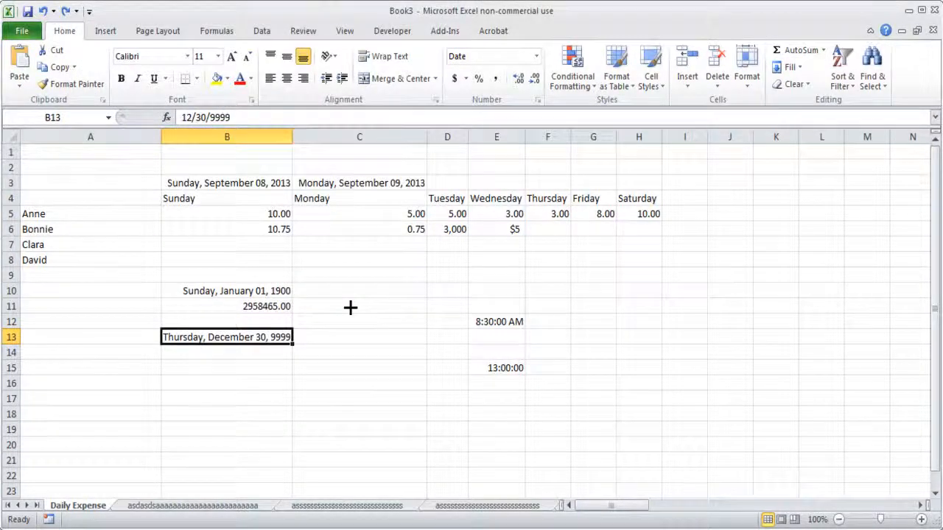
scroll(402, 187, down, 3)
click(402, 187)
scroll(403, 187, up, 3)
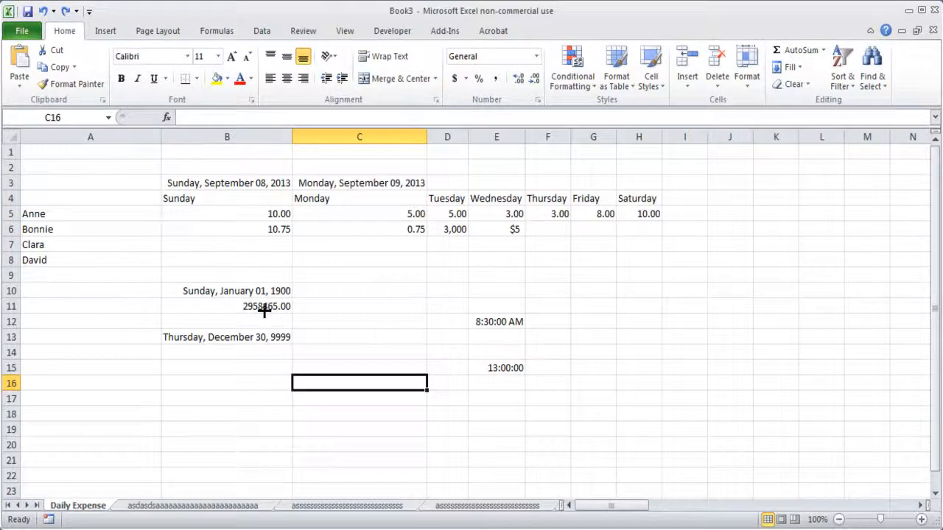
click(287, 414)
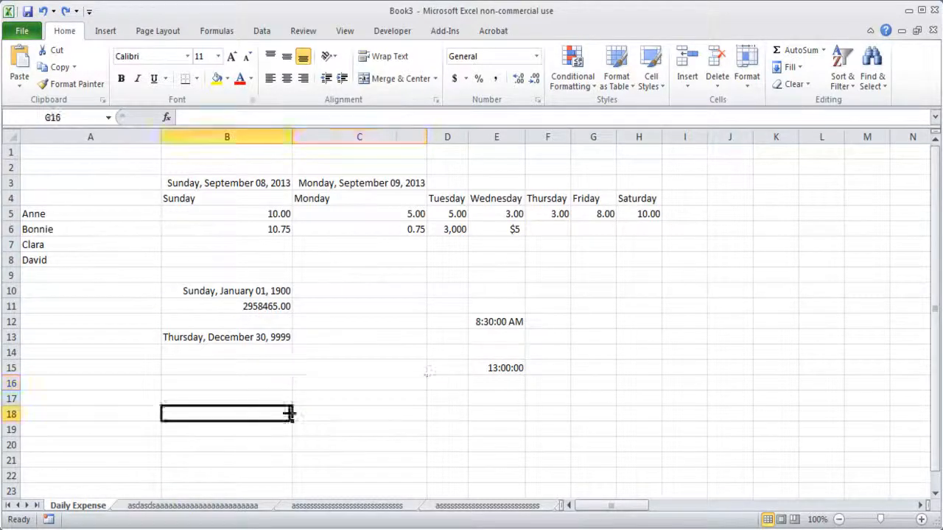
Step: Enter the negative number -3 in cell B16 and its parenthesized form (3) in cell B17
click(261, 389)
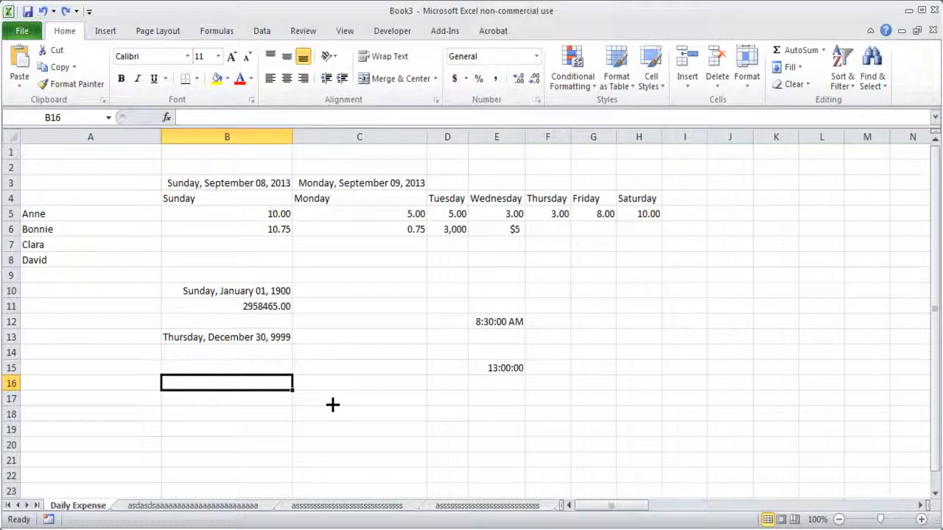
text(-)
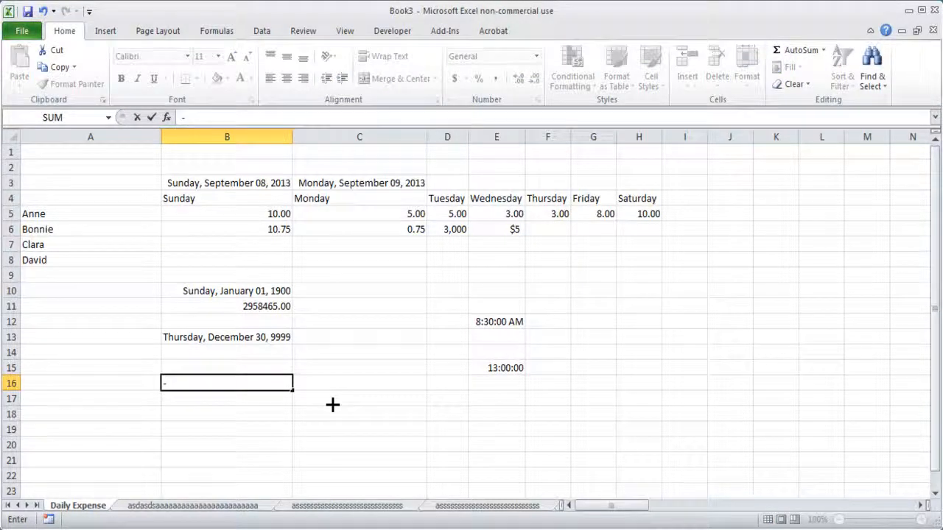
text(3)
key(Return)
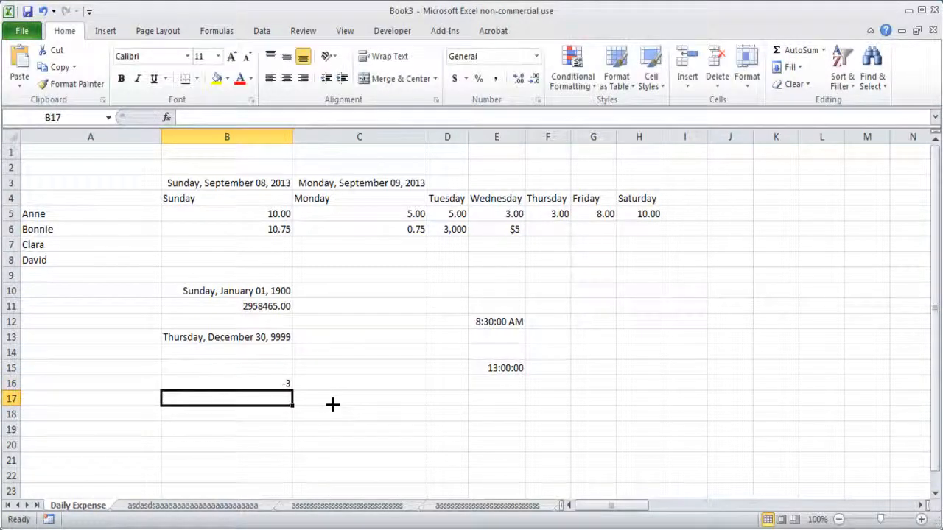
text((3))
key(Return)
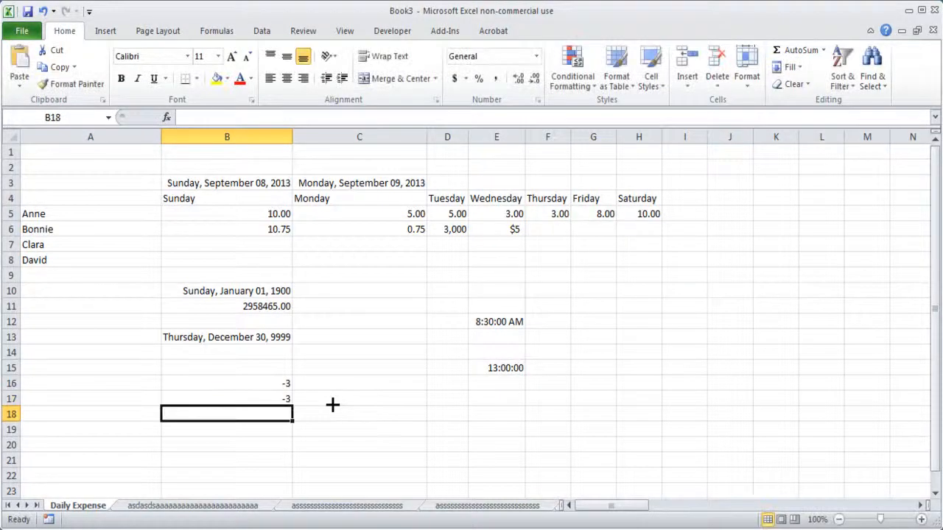
Step: Replace the entry in cell B17 with the parenthesized negative number (300)
key(Up)
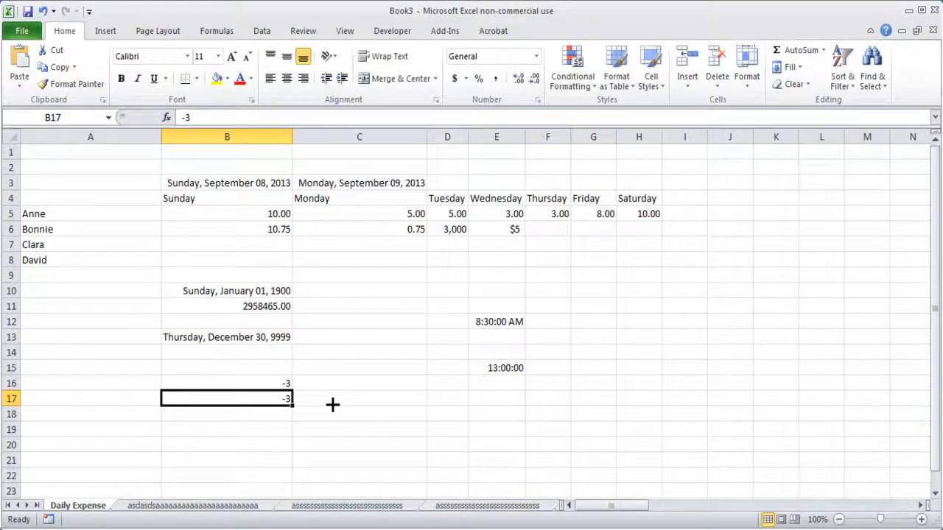
text(()
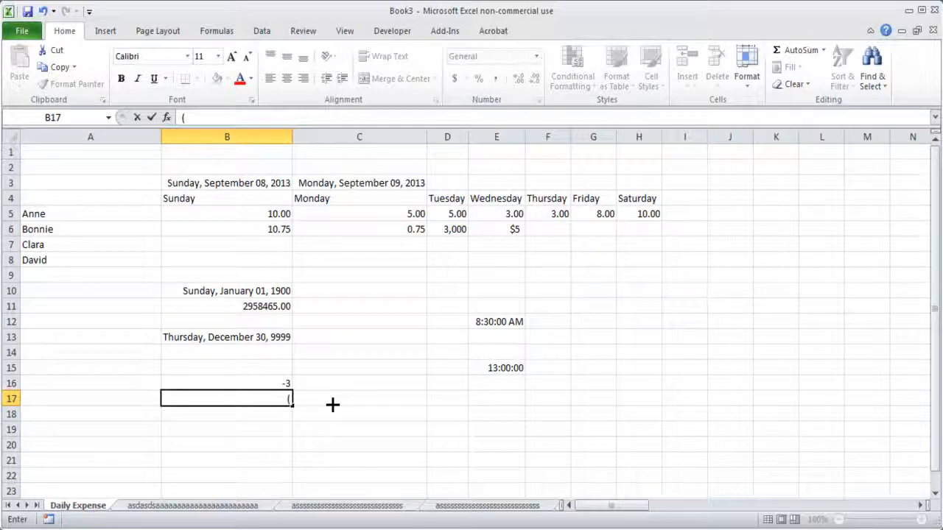
text(300))
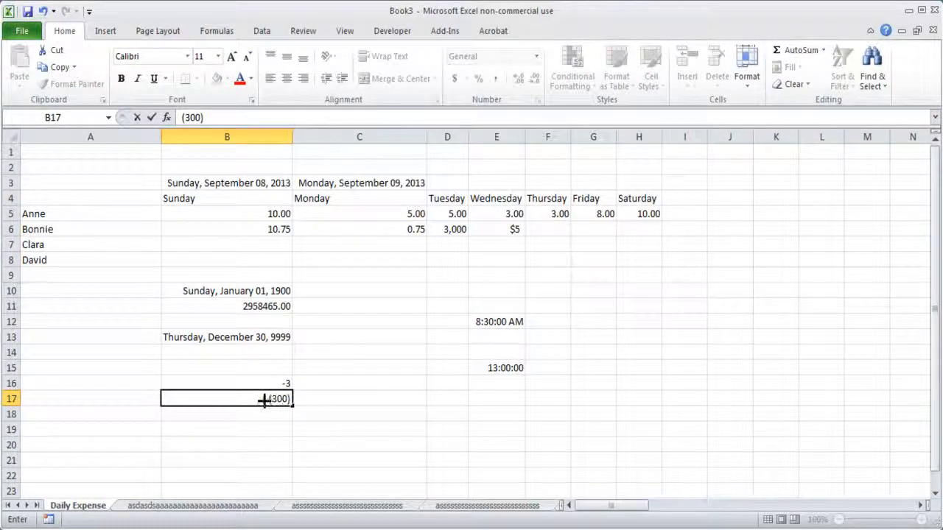
key(Return)
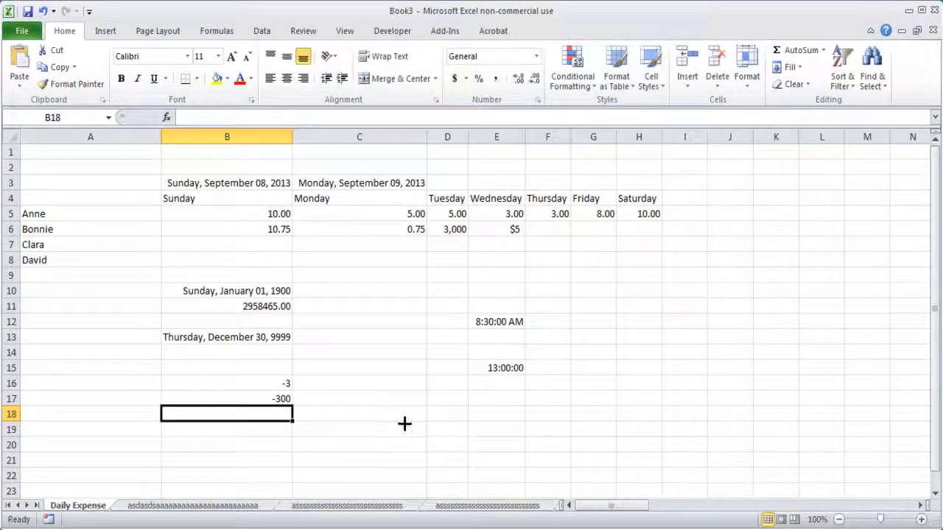
click(282, 398)
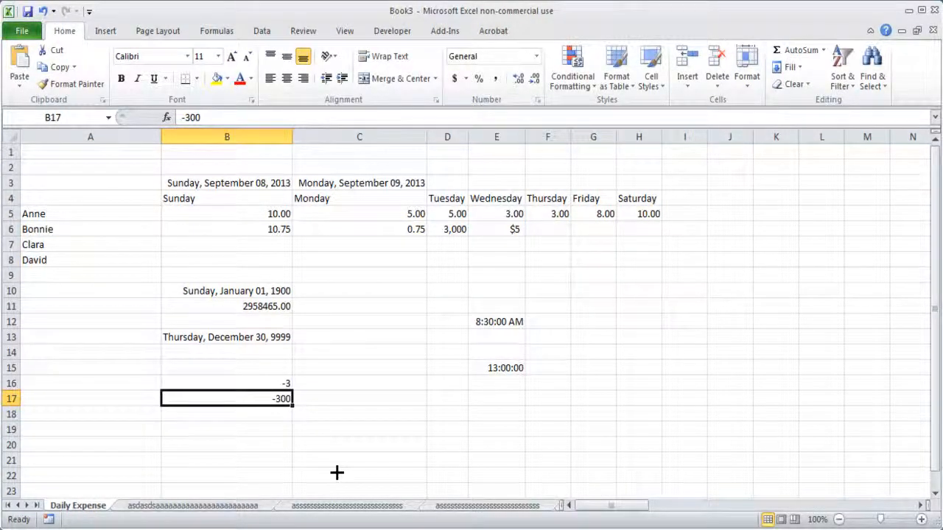
drag(253, 384, 266, 398)
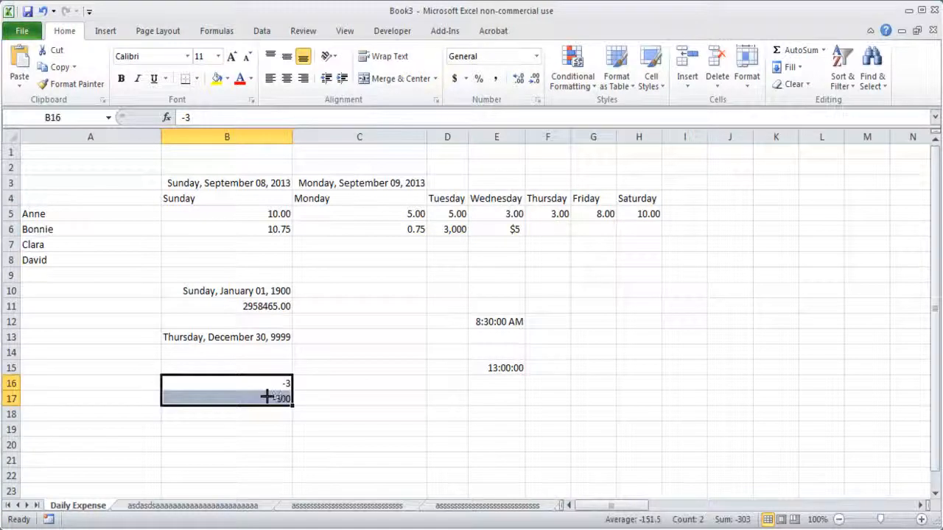
click(492, 319)
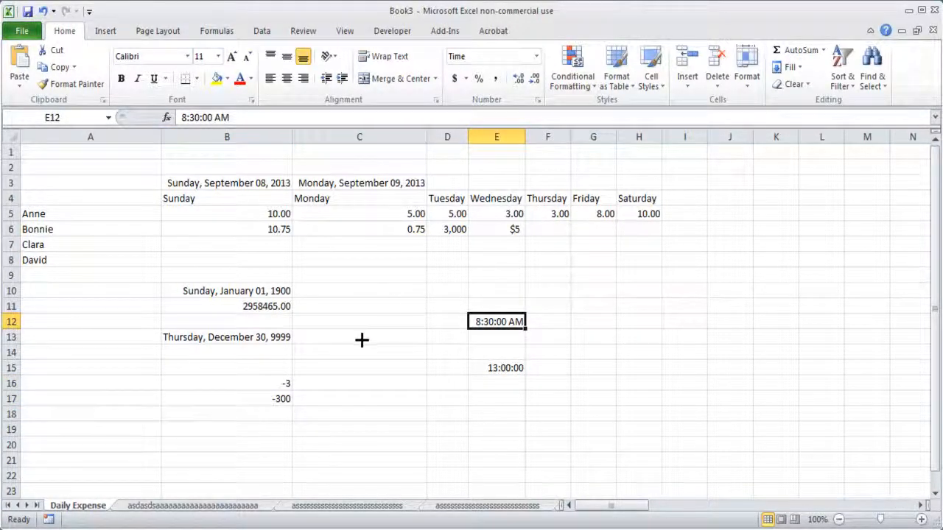
Step: Clear the sample dates, times and negative numbers from the range A10:I18
drag(143, 290, 665, 417)
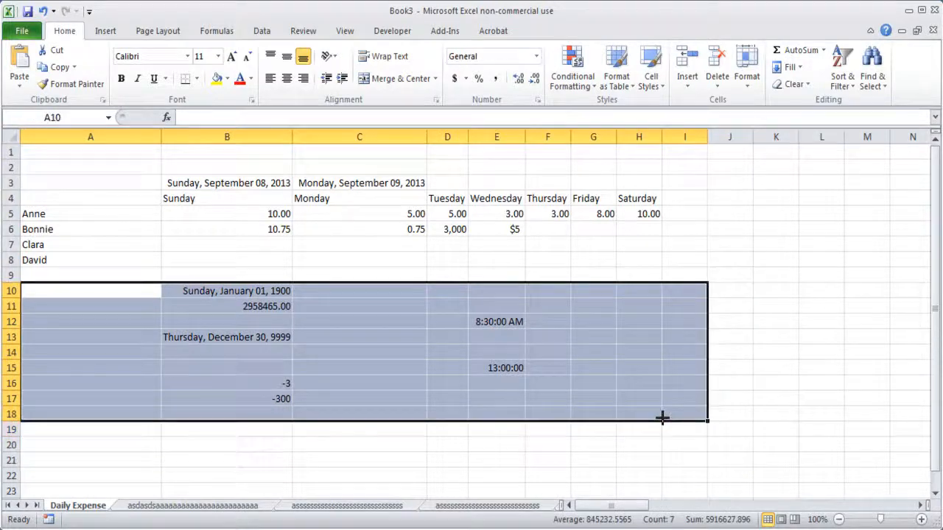
key(Delete)
click(434, 263)
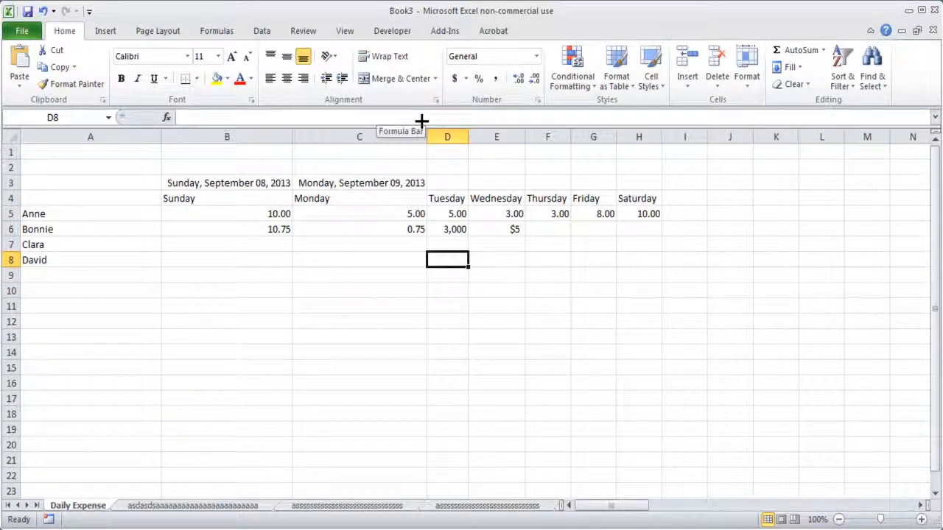
Step: Enter 2+3 without a leading equals sign in cell B12 and inspect the entry
click(216, 317)
text(2)
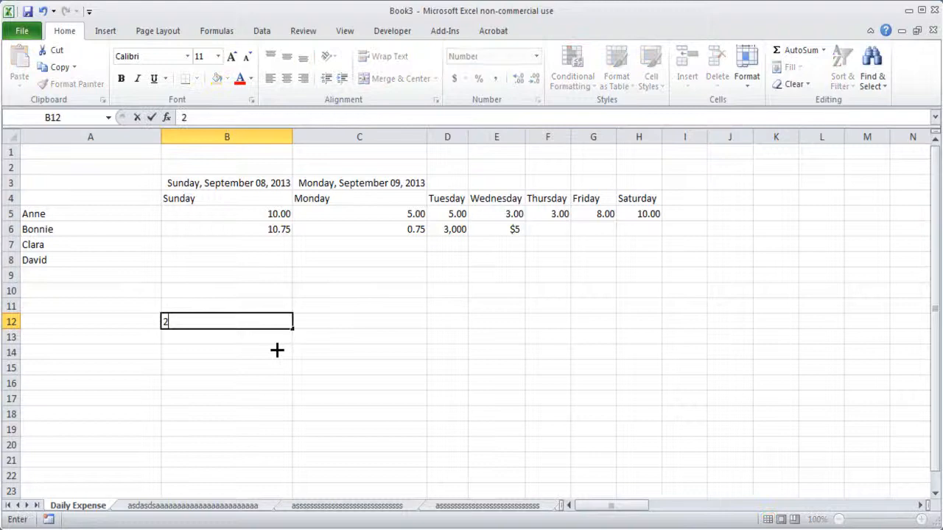
text(+3)
key(Return)
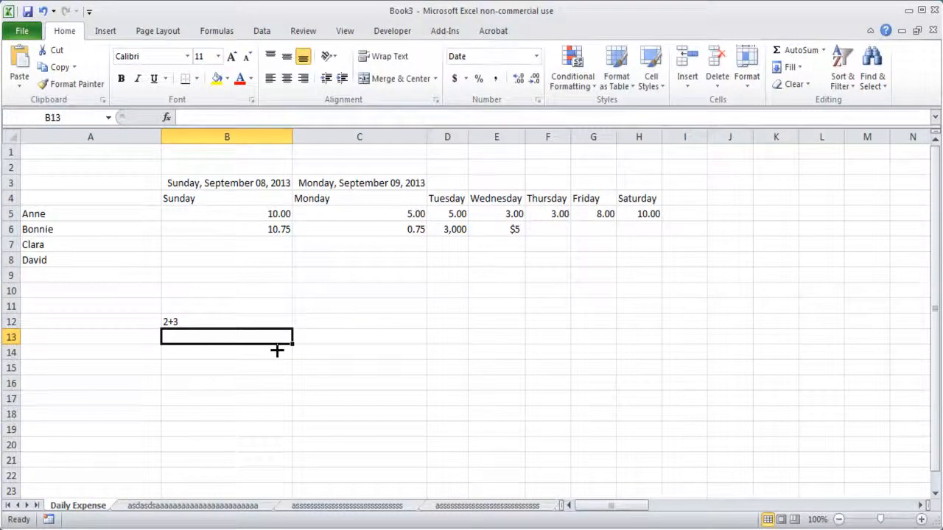
click(266, 317)
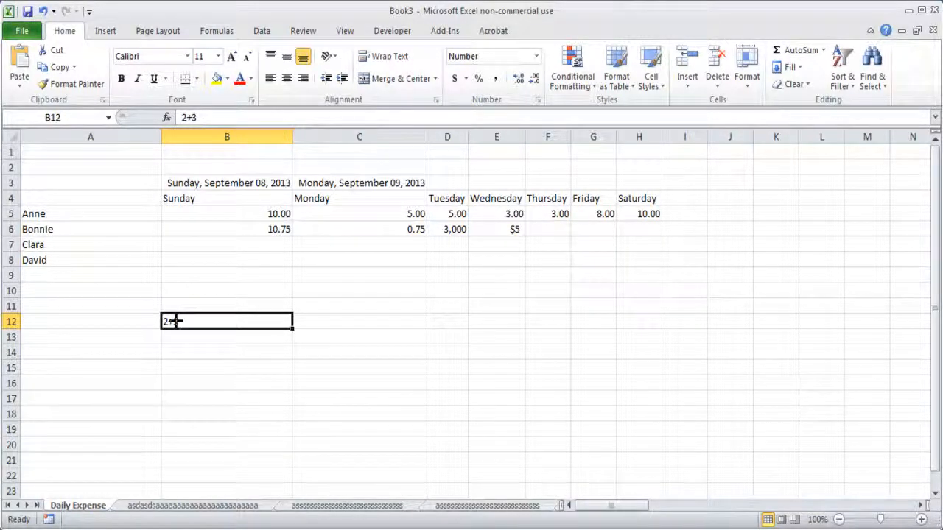
click(177, 368)
click(207, 317)
Step: Enter the formula =2+3 in cell B13
click(224, 337)
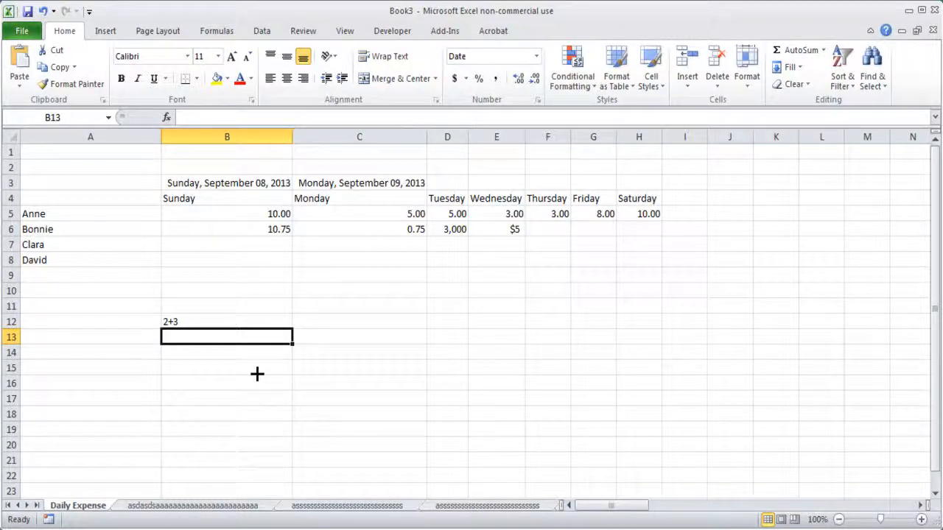
text(=2+3)
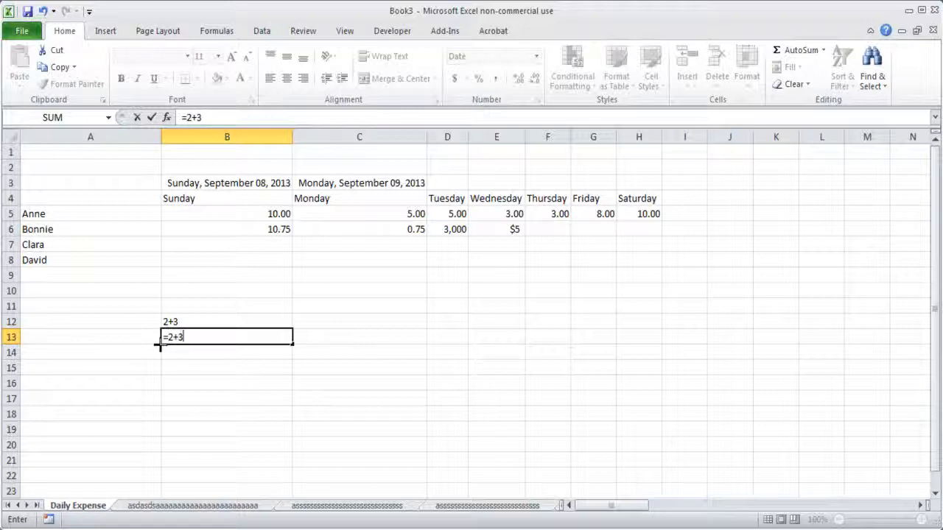
key(Return)
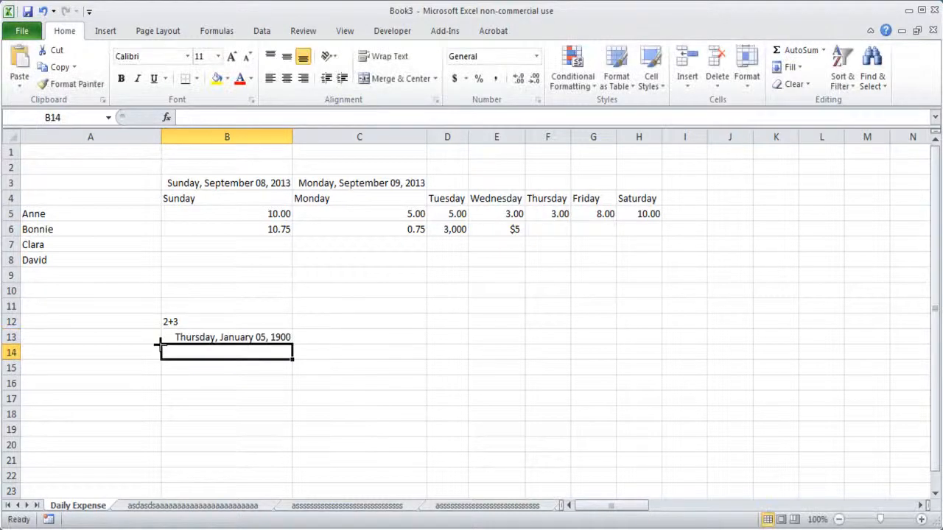
Step: Apply the Number format to cell B13 and inspect its formula against the plain entry in B12
click(238, 336)
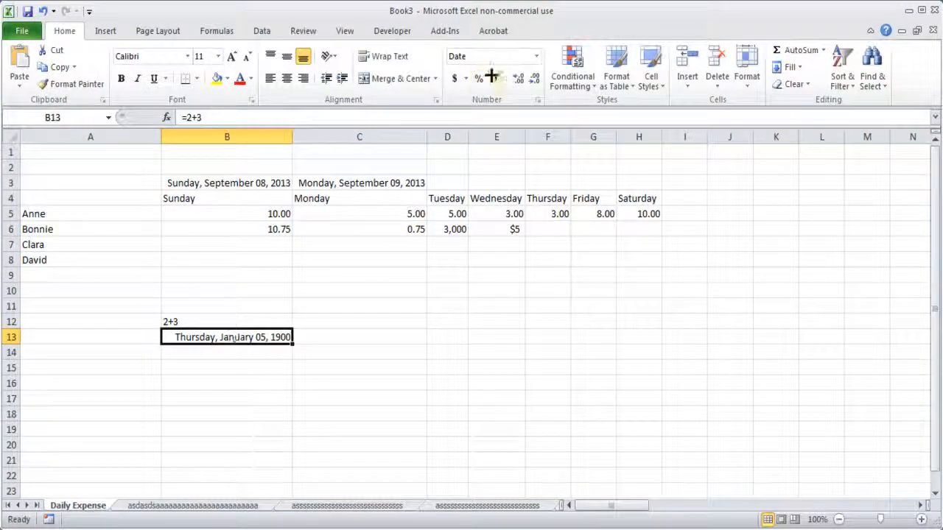
click(536, 56)
click(476, 109)
click(263, 362)
click(274, 336)
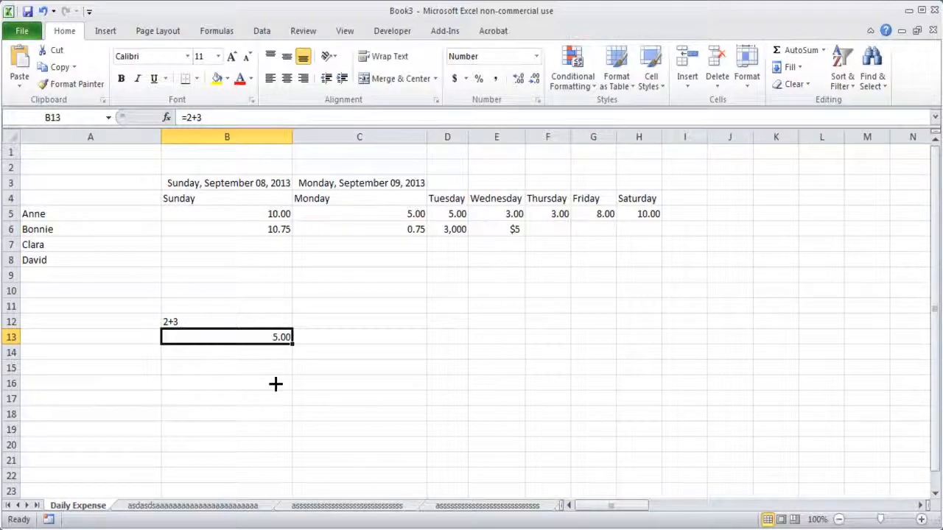
click(195, 324)
click(231, 340)
key(F2)
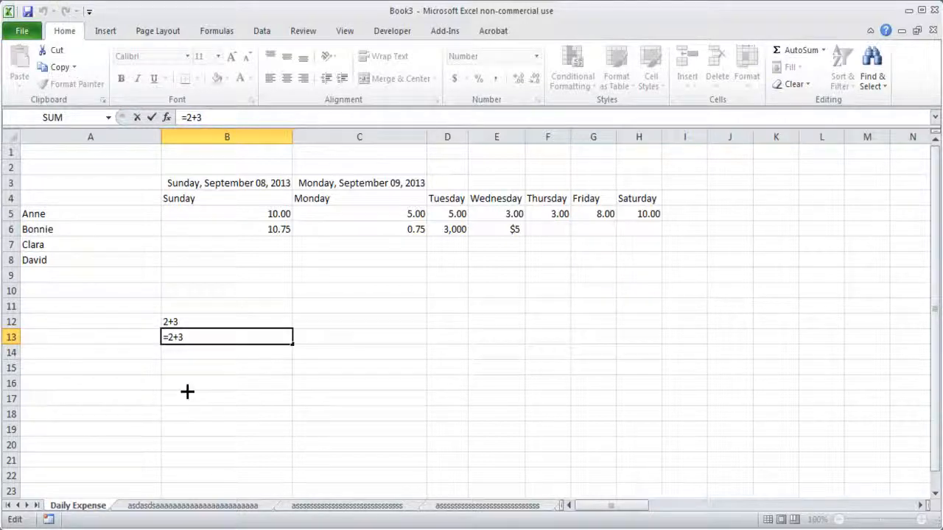
click(221, 395)
Step: Clear the contents of cells B12:B15
drag(210, 322, 259, 362)
key(Delete)
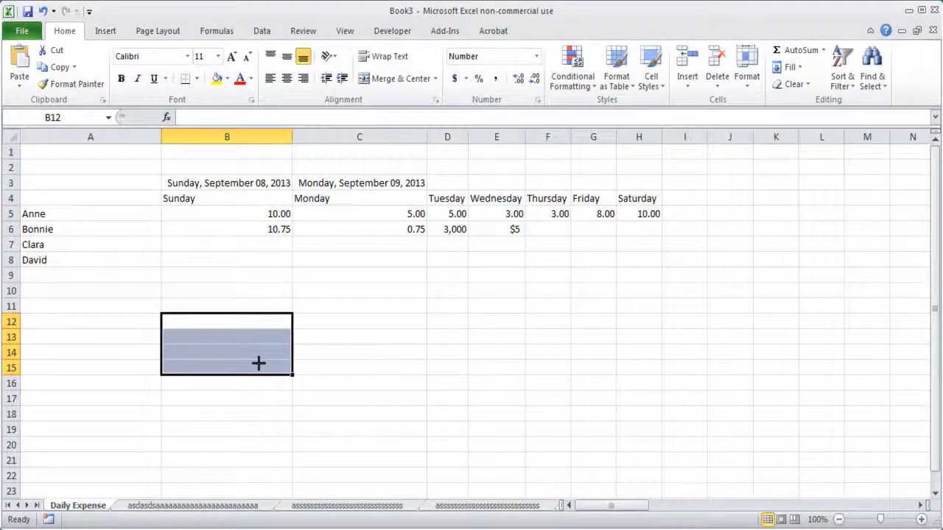
click(233, 403)
Step: Enter label X in A15 with value 2 in B15, and label Y in A16 with value 3 in B16
click(153, 368)
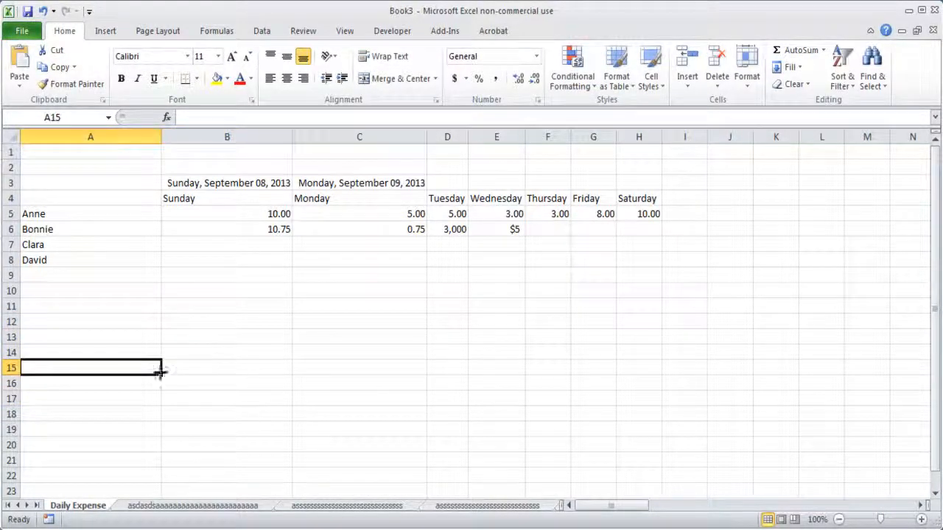
text(X)
key(Tab)
text(2)
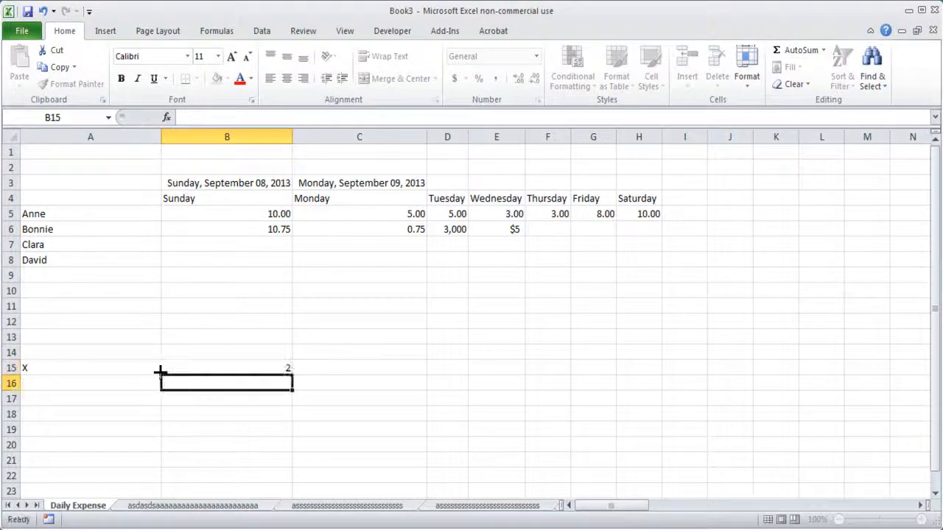
key(Return)
text(Y)
key(Tab)
text(3)
key(Return)
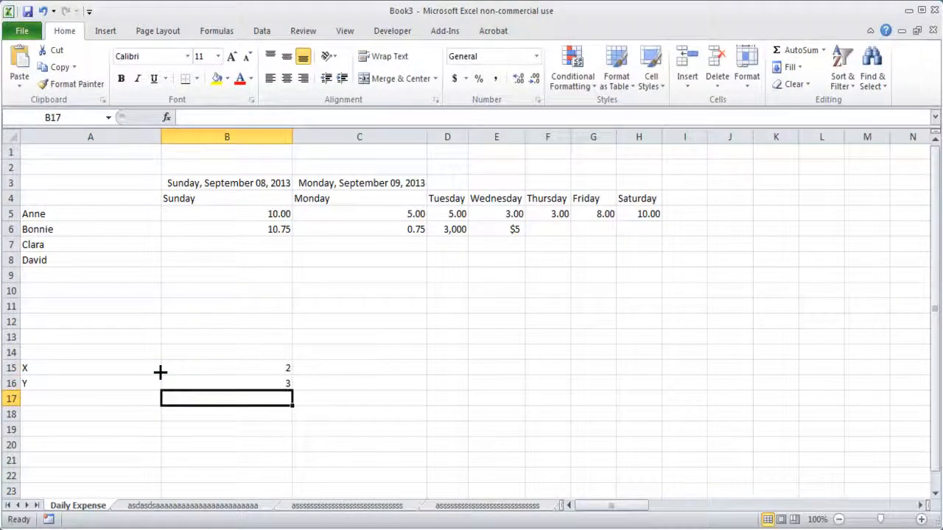
text(=)
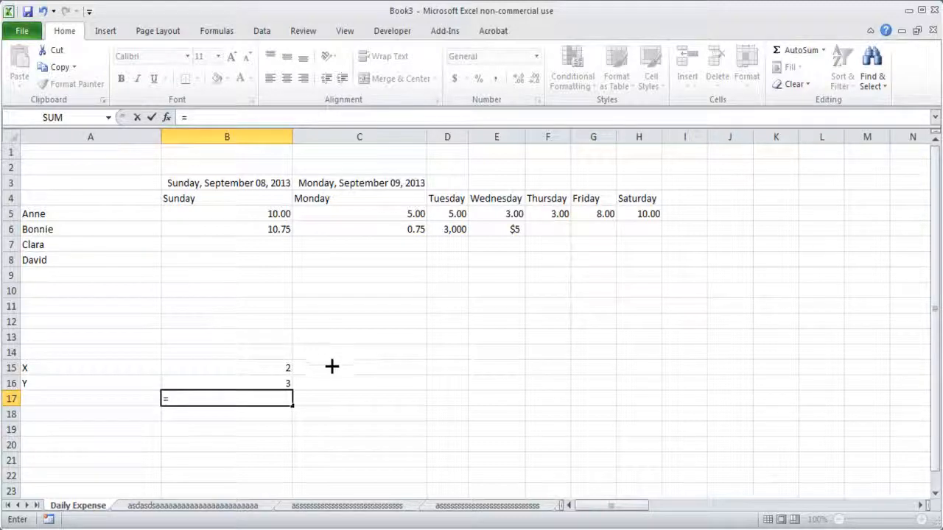
click(278, 366)
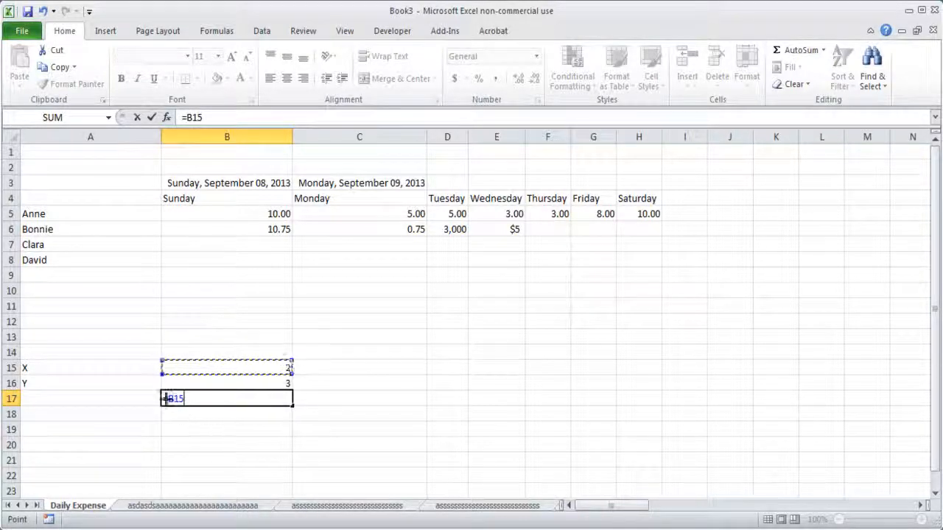
key(Escape)
Step: Enter the formula =B15+B16 in cell B17 to add the X and Y values by cell reference
text(=)
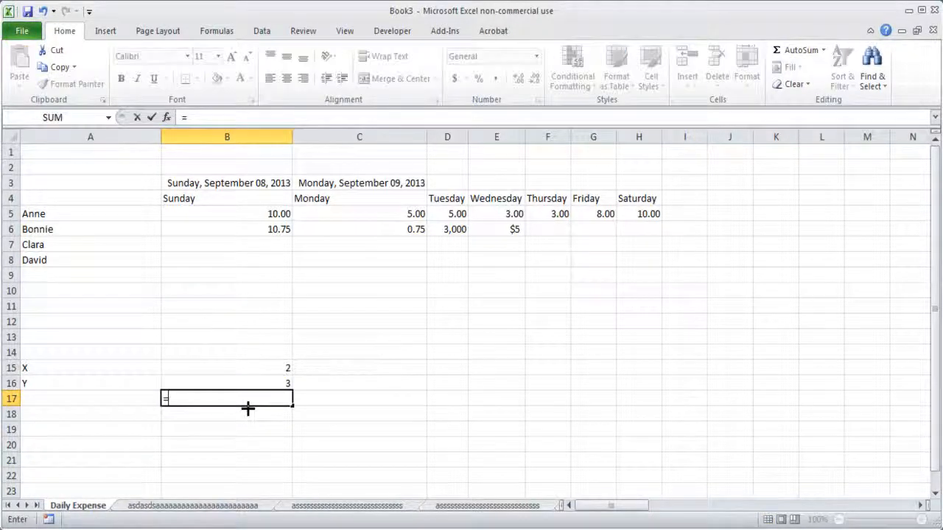
click(258, 366)
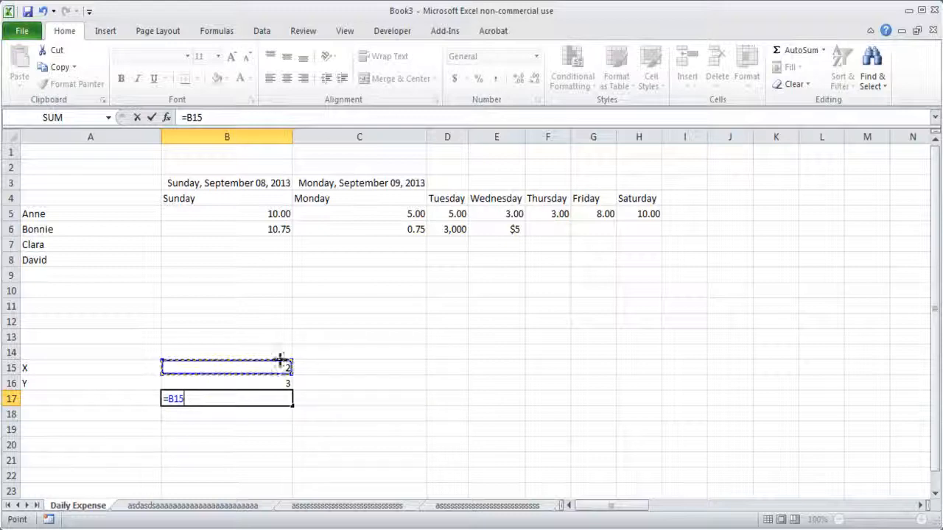
text(+)
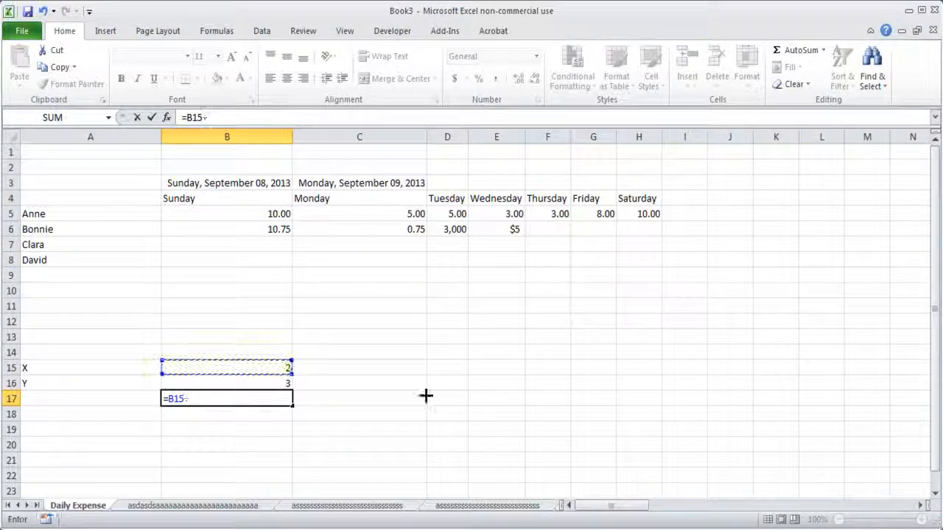
click(238, 381)
key(Return)
Step: Label cell A17 as X+Y and inspect the cell references in the B17 formula
key(Up)
key(Left)
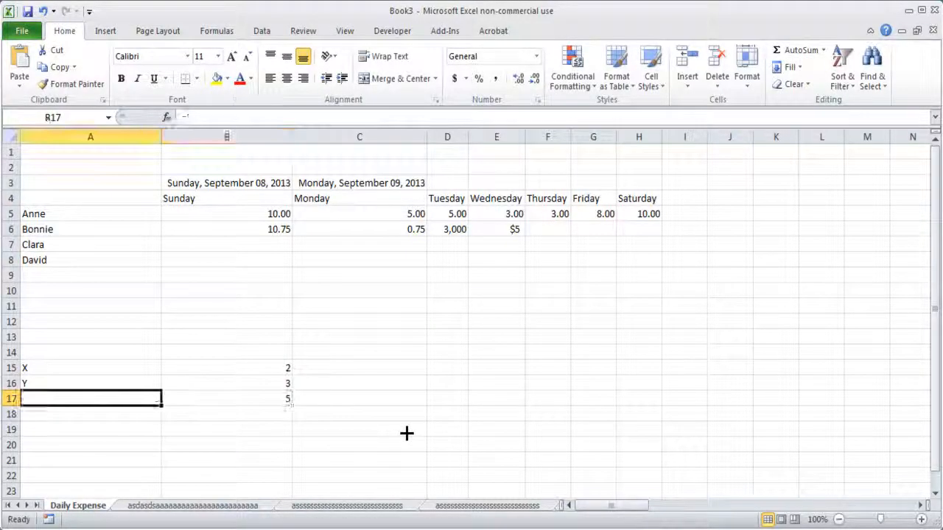
text(X+Y)
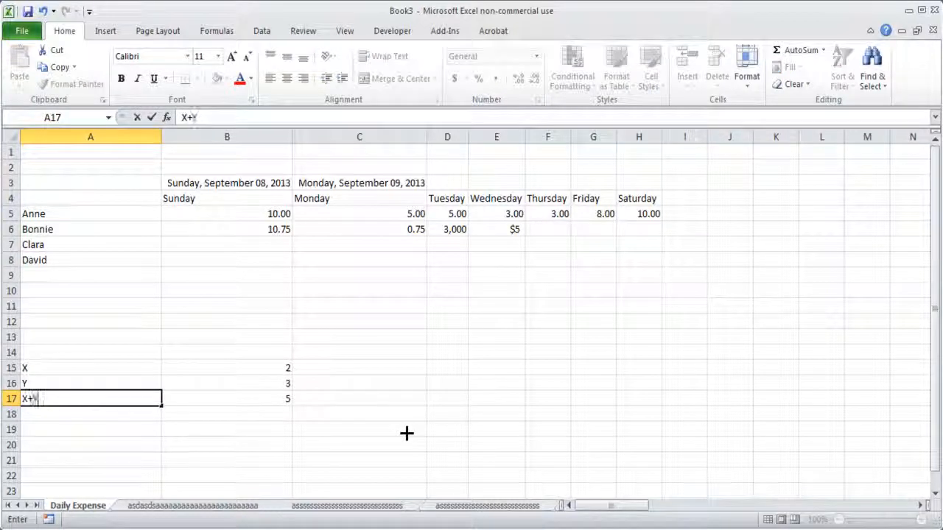
key(Return)
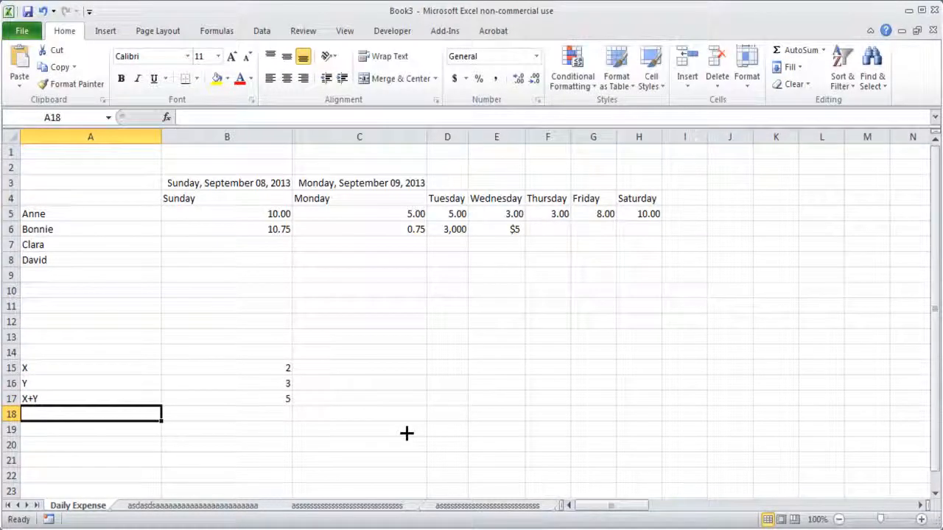
click(288, 399)
key(F2)
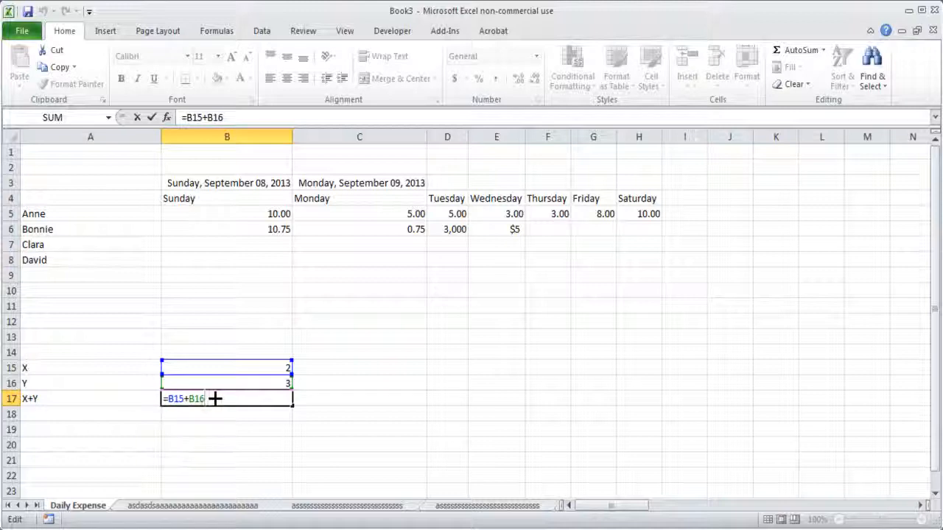
key(Escape)
Step: Enter the constant formula =2+3 in cell B13, above the X and Y values
click(289, 338)
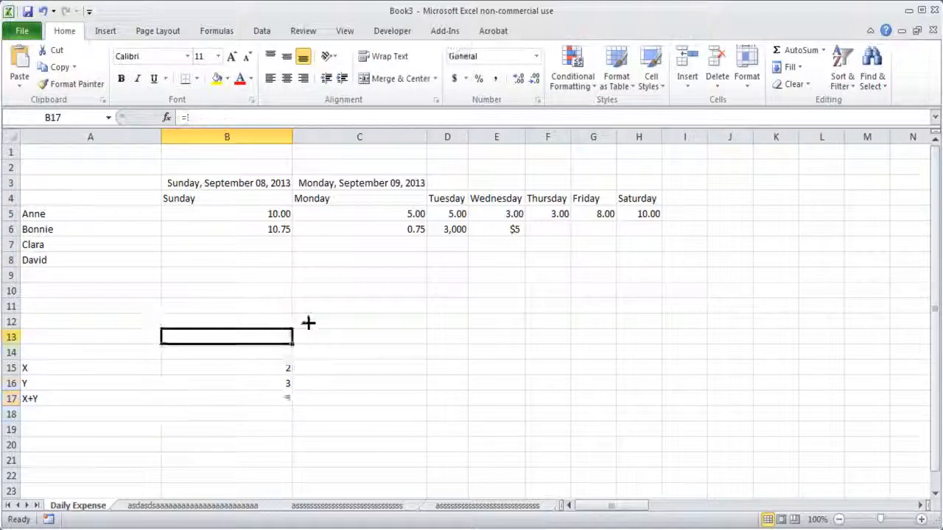
text(=2*)
text(3)
key(Return)
Step: Inspect the constant formula in B13 and select the range B15:B17 for comparison
click(274, 336)
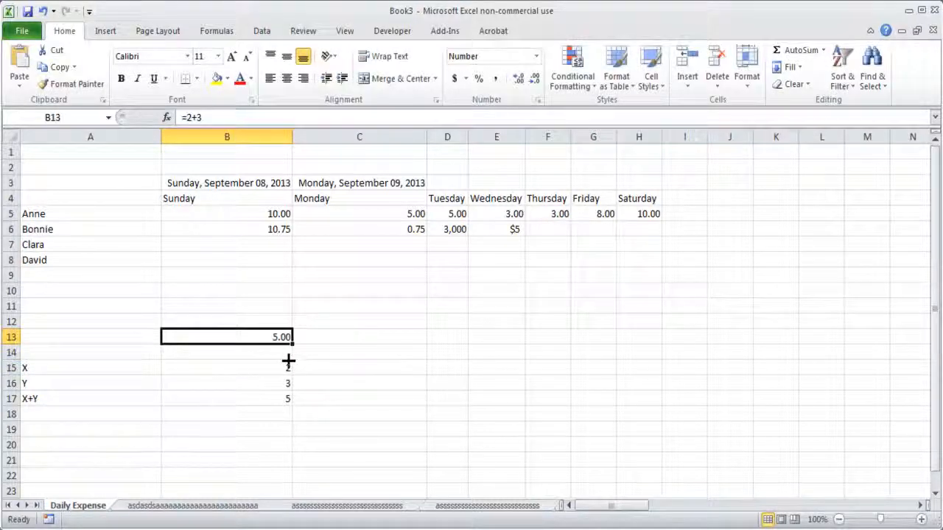
double_click(258, 341)
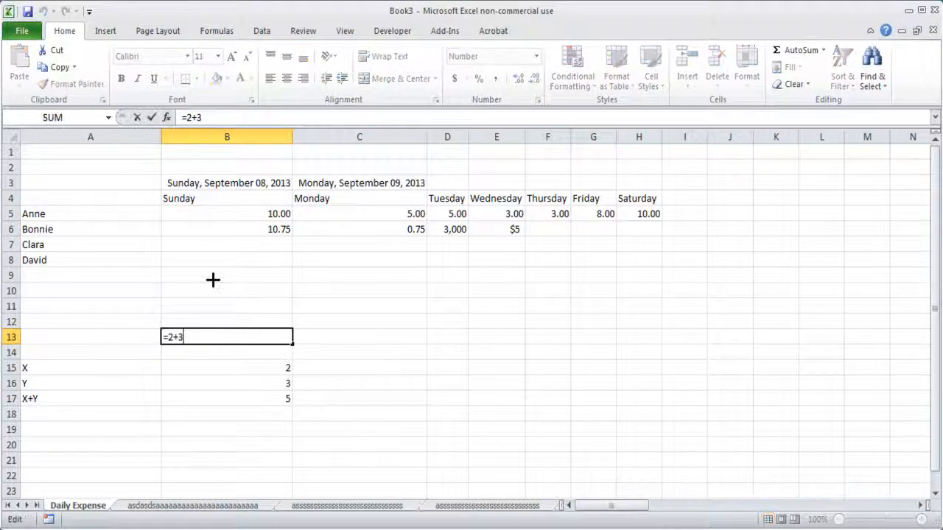
key(Escape)
click(330, 431)
drag(287, 368, 282, 398)
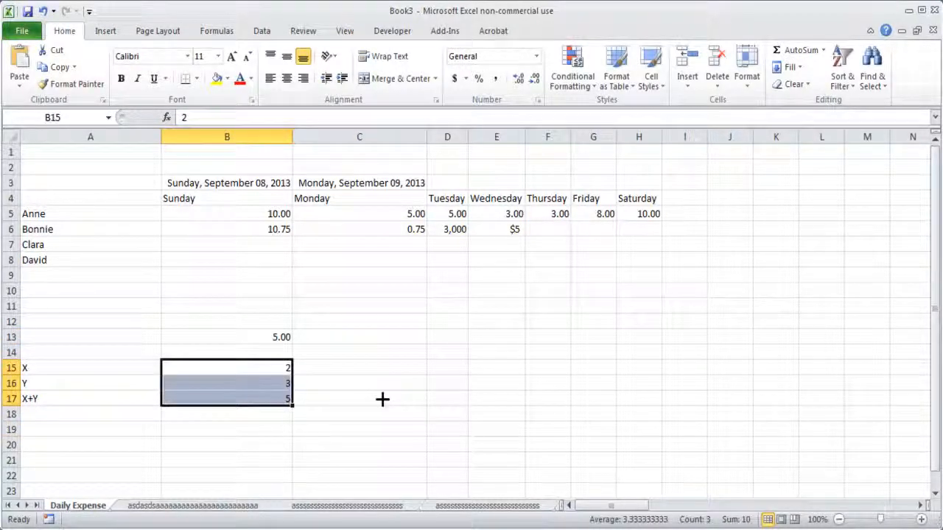